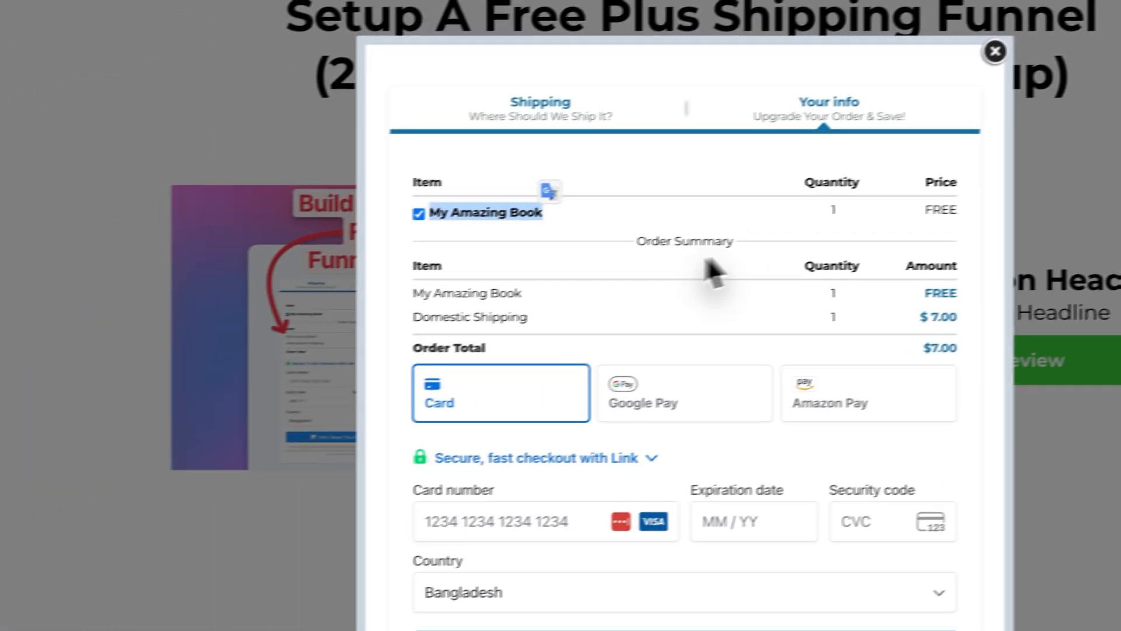
- Examine the Domestic Shipping line and its amount in the order popup's order summary, and close the popup
{"action": "left_click", "coordinate": [452, 308]}
{"action": "left_click_drag", "start_coordinate": [413, 314], "coordinate": [545, 321]}
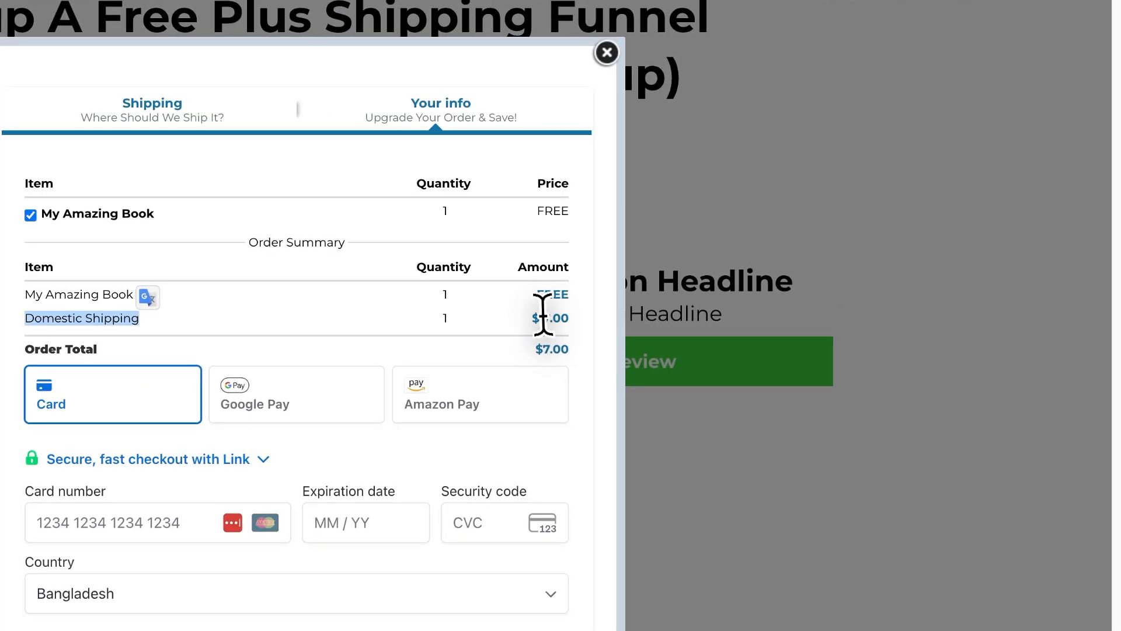
{"action": "left_click", "coordinate": [748, 253]}
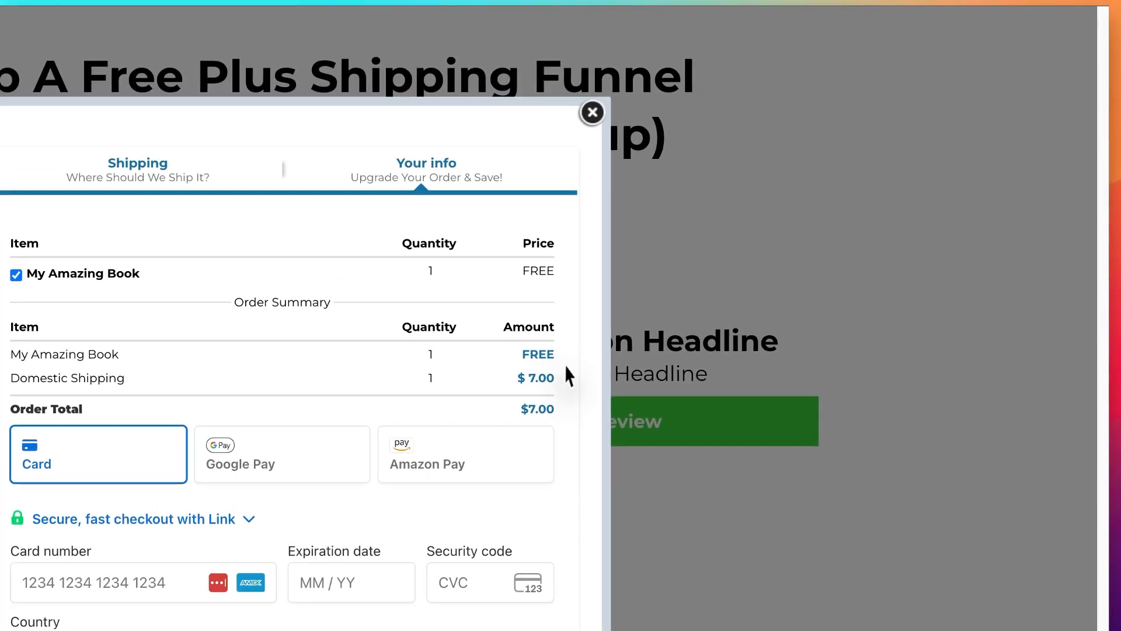
{"action": "left_click", "coordinate": [593, 111]}
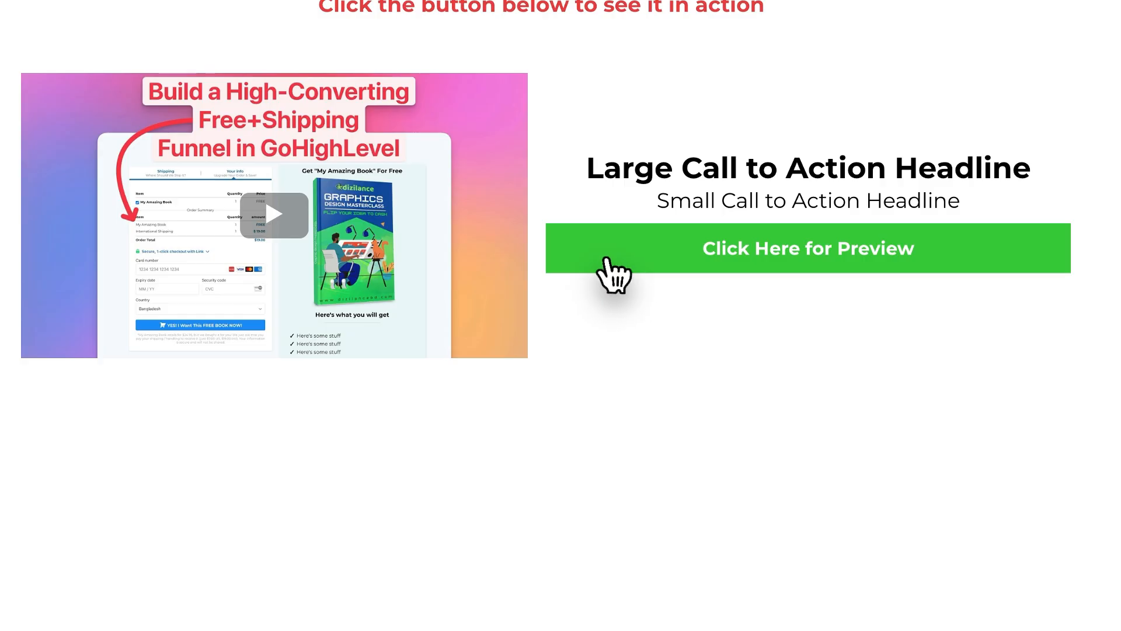
{"action": "left_click", "coordinate": [873, 416]}
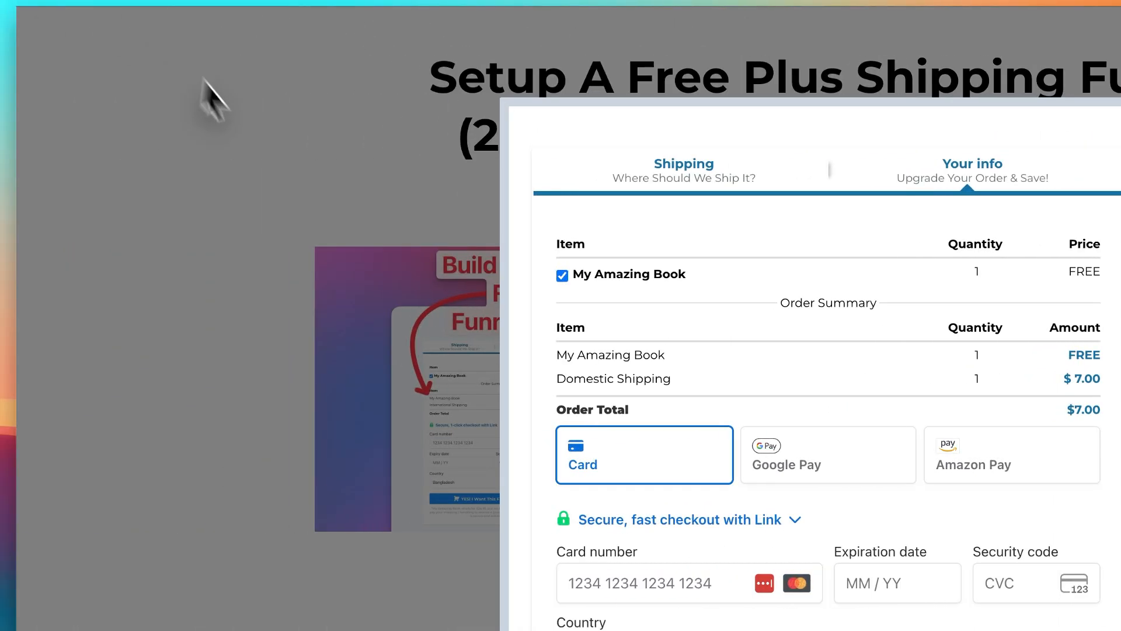
{"action": "left_click", "coordinate": [209, 85]}
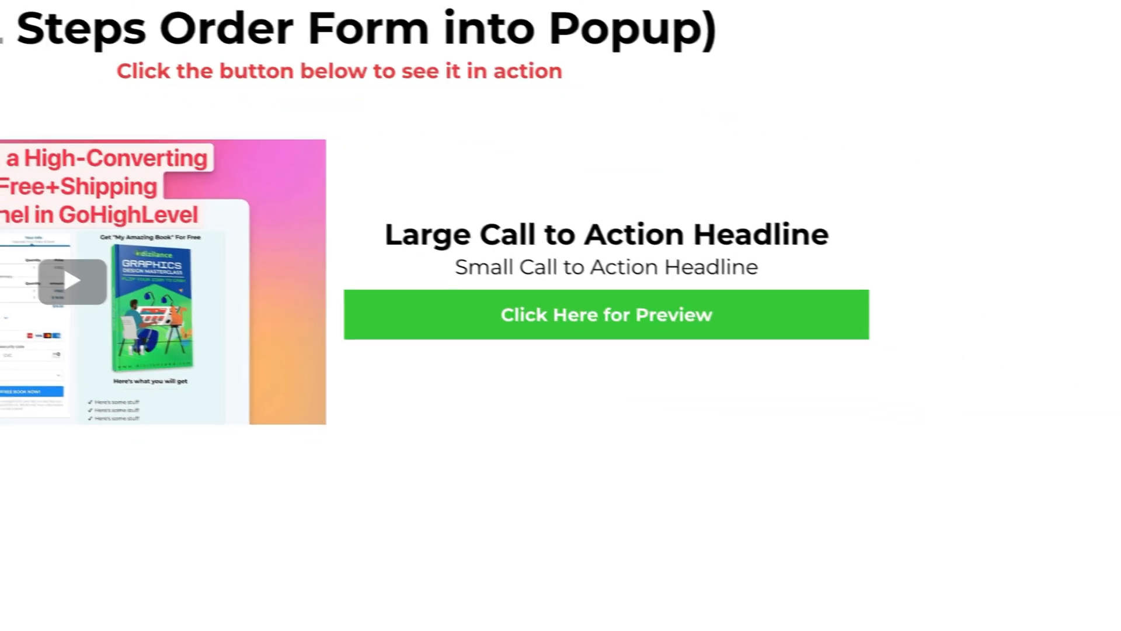
- Test the order popup with UK as country and British Forces as state, and check the International Shipping line in step 2
{"action": "left_click", "coordinate": [643, 332]}
{"action": "left_click", "coordinate": [305, 315]}
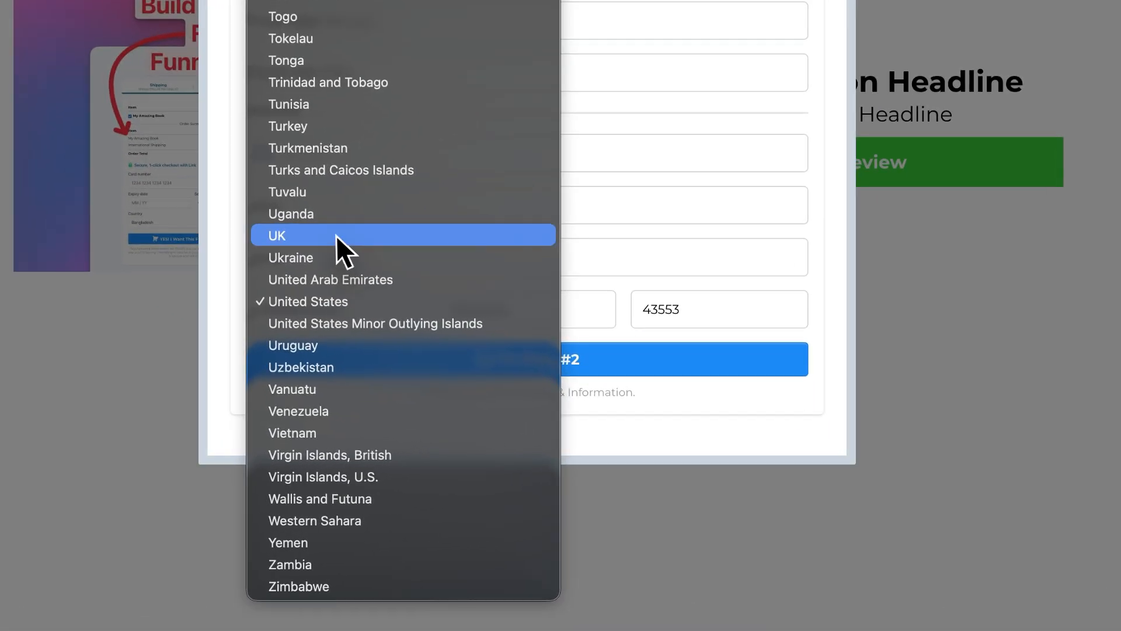
{"action": "left_click", "coordinate": [335, 235]}
{"action": "left_click", "coordinate": [514, 309]}
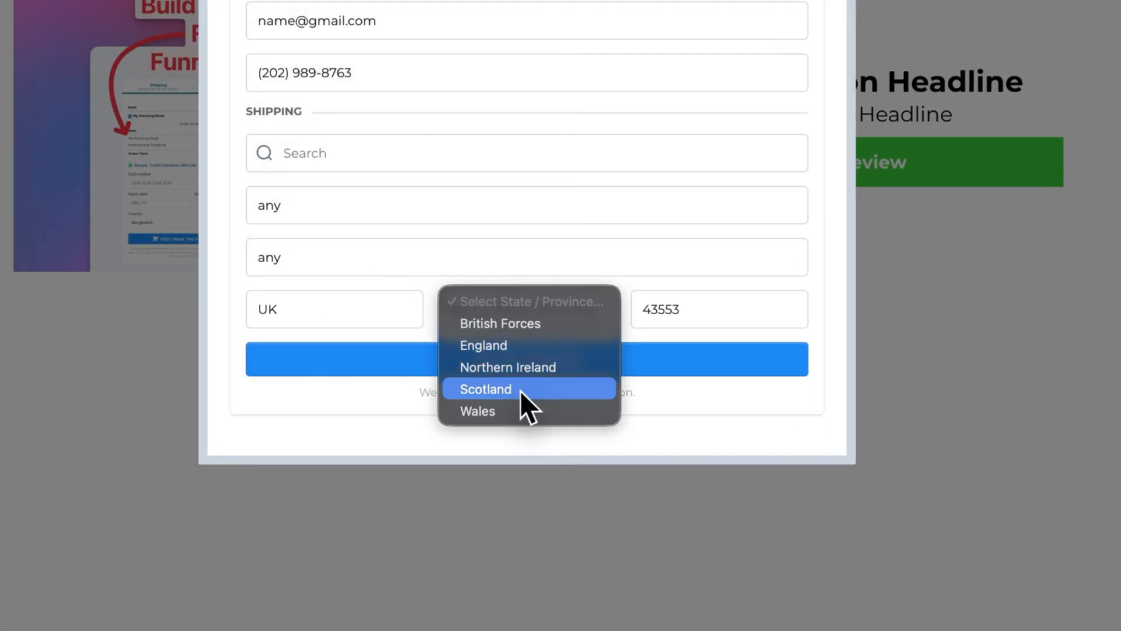
{"action": "left_click", "coordinate": [526, 324]}
{"action": "left_click", "coordinate": [575, 362]}
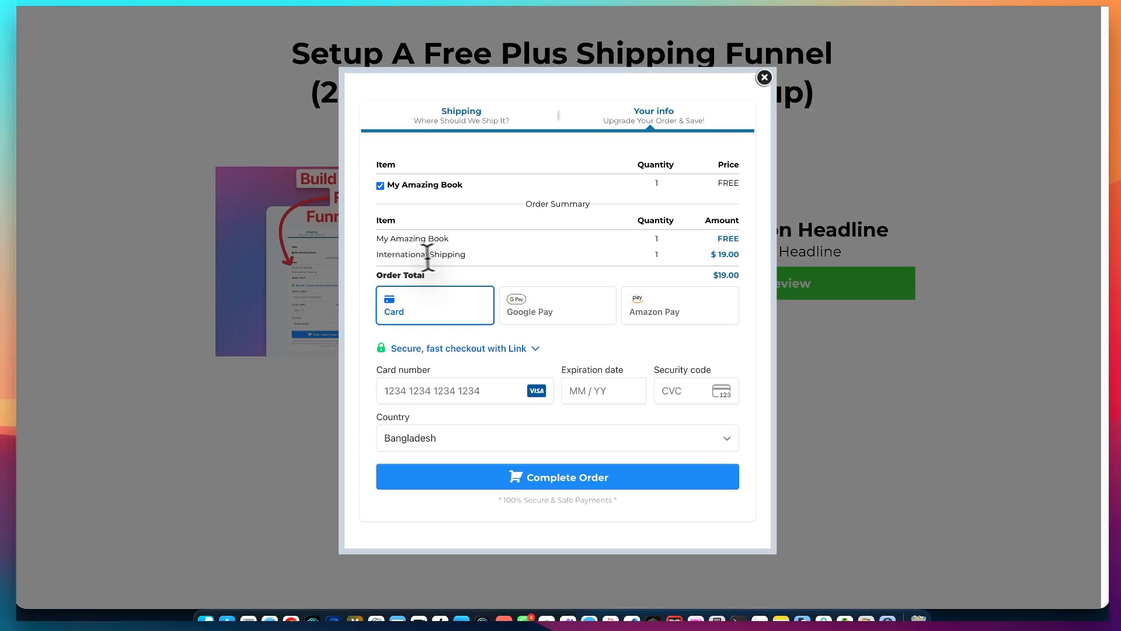
{"action": "left_click_drag", "start_coordinate": [380, 254], "coordinate": [466, 254]}
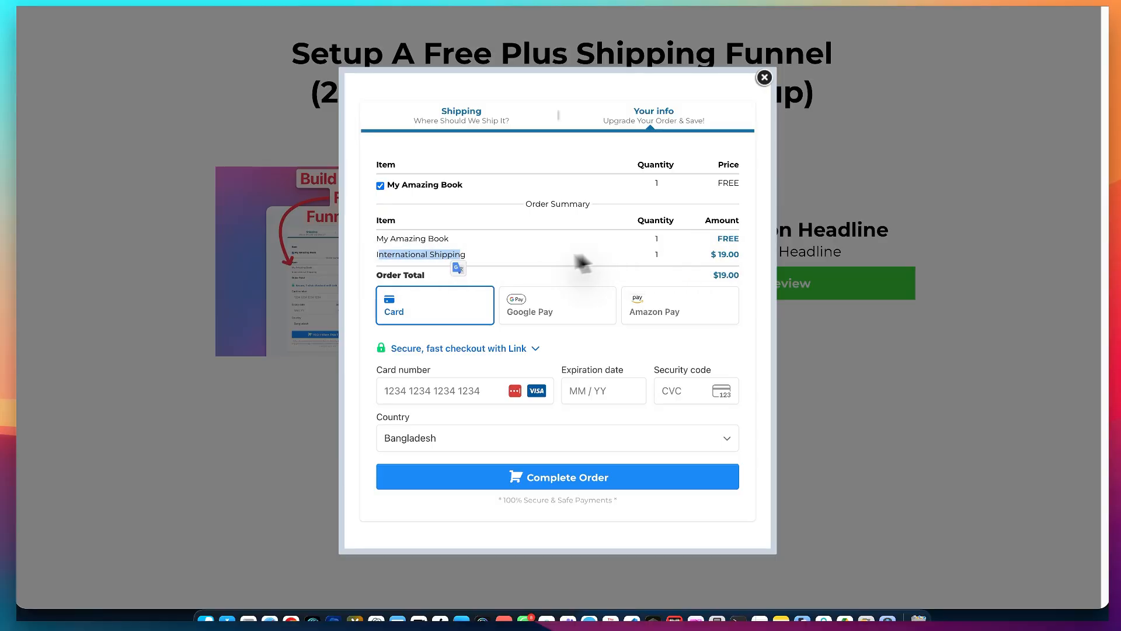
{"action": "left_click", "coordinate": [596, 260]}
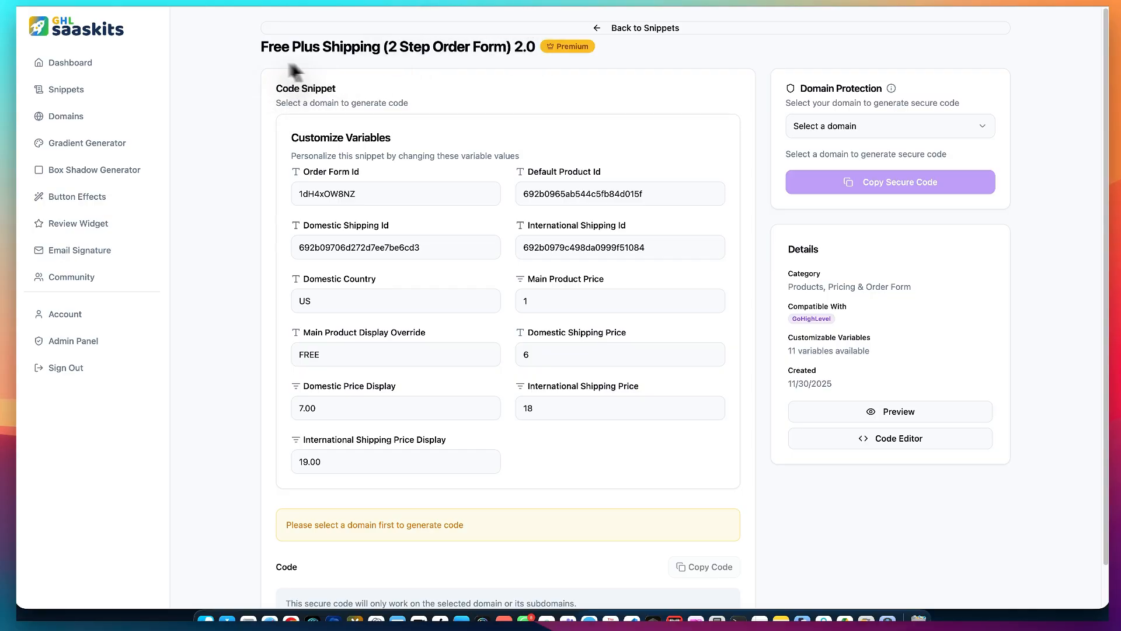
- Search the code snippets library for "free" and open the code of Free Plus Shipping (2 Step Order Form) 2.0
{"action": "left_click", "coordinate": [96, 64]}
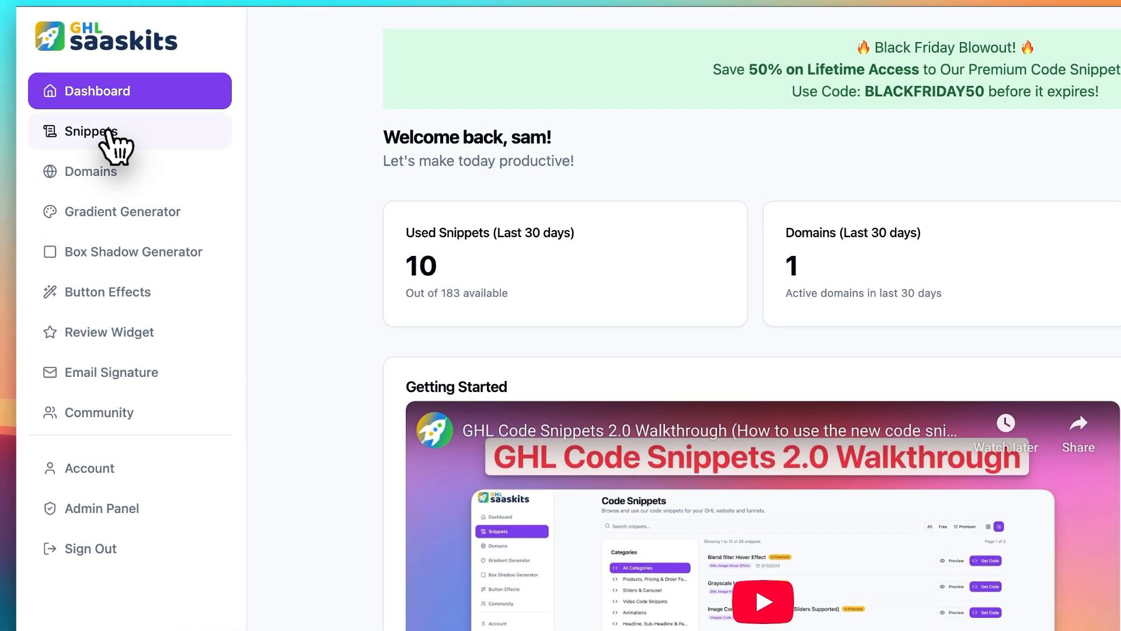
{"action": "left_click", "coordinate": [107, 131]}
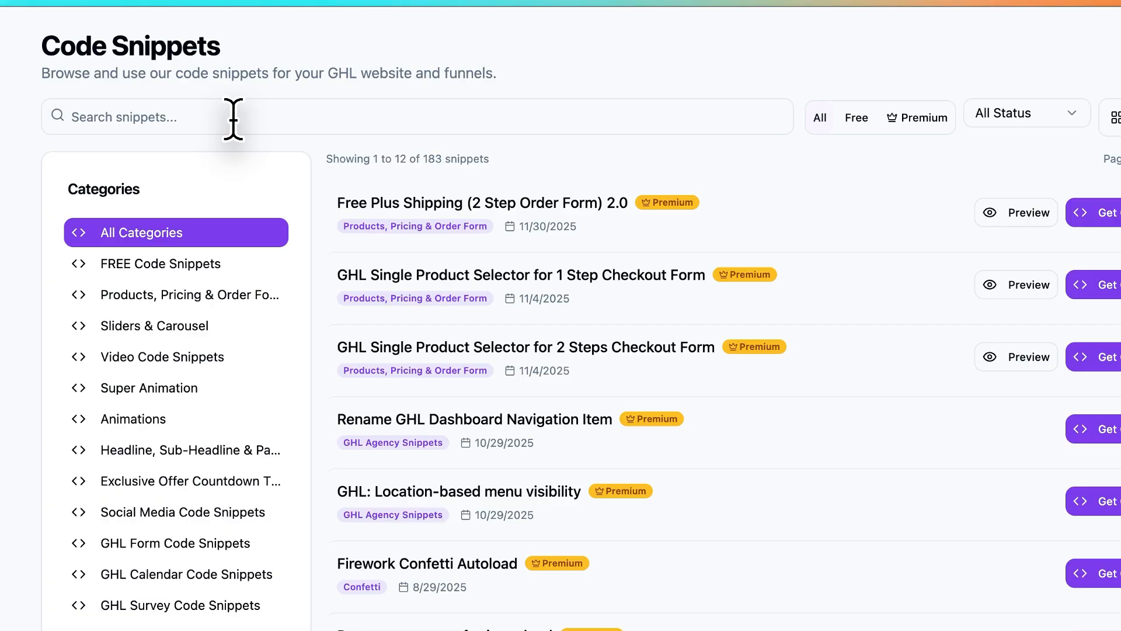
{"action": "left_click_drag", "start_coordinate": [344, 202], "coordinate": [603, 194]}
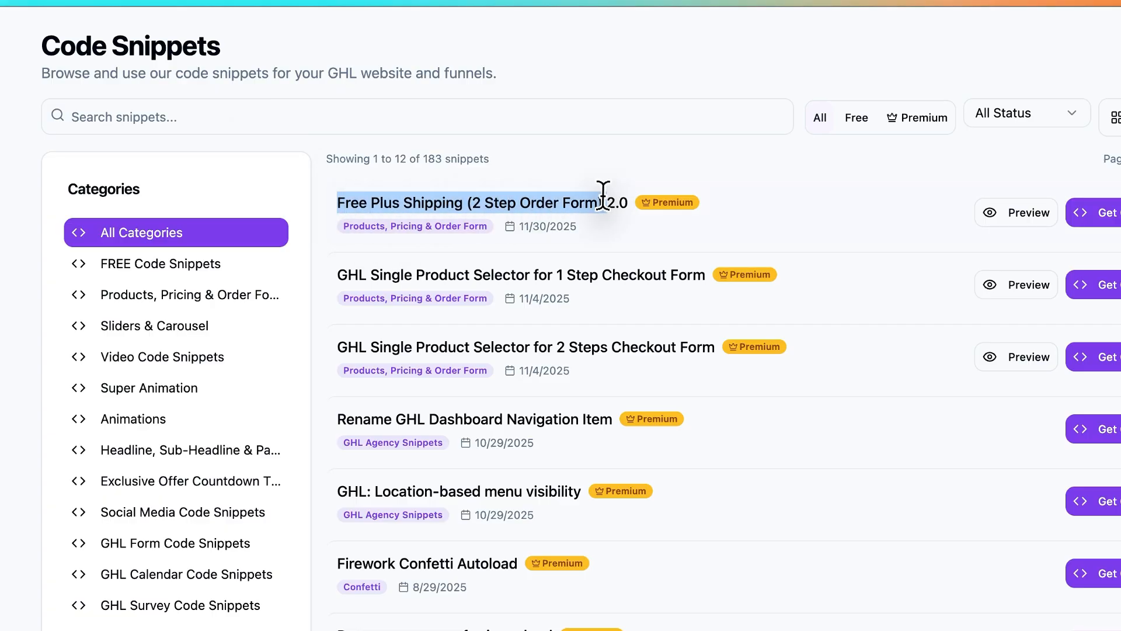
{"action": "left_click", "coordinate": [287, 116]}
{"action": "type", "text": "free plus"}
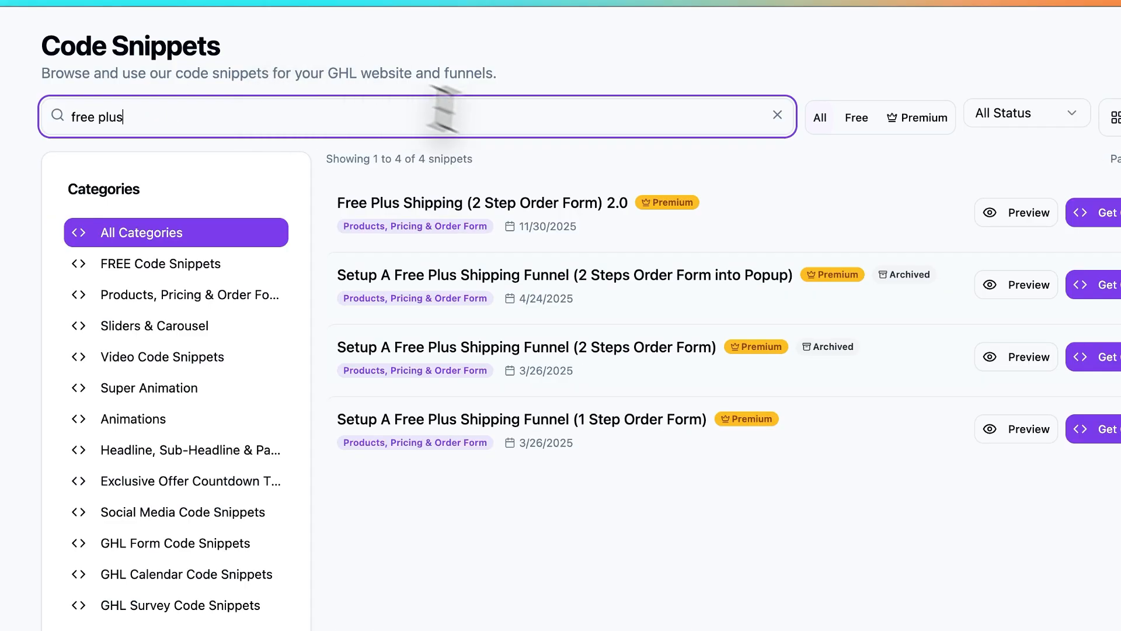
{"action": "left_click_drag", "start_coordinate": [586, 202], "coordinate": [502, 201]}
{"action": "left_click", "coordinate": [974, 147]}
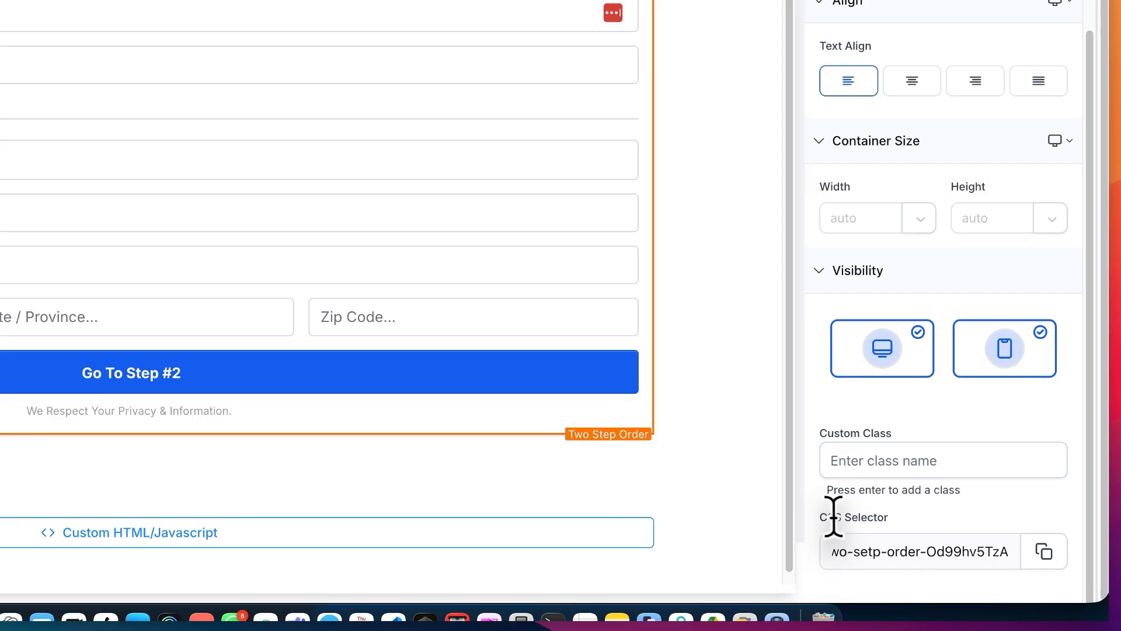
- Copy the Two Step Order element's CSS selector from the page builder into the snippet's Order Form Id
{"action": "left_click_drag", "start_coordinate": [828, 517], "coordinate": [884, 517]}
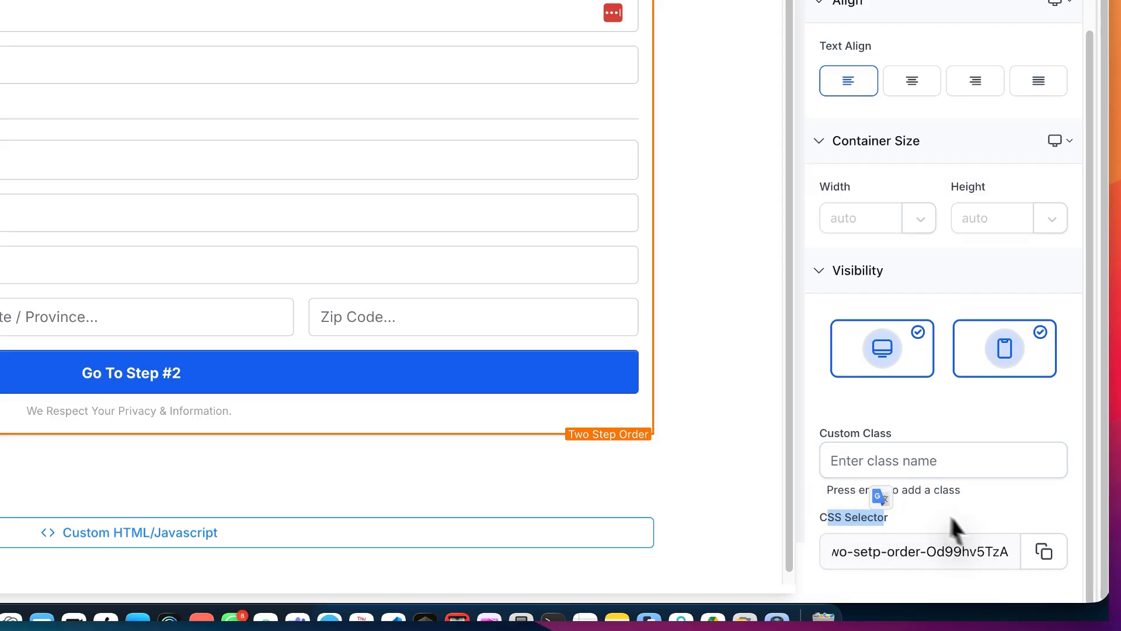
{"action": "left_click", "coordinate": [1039, 555]}
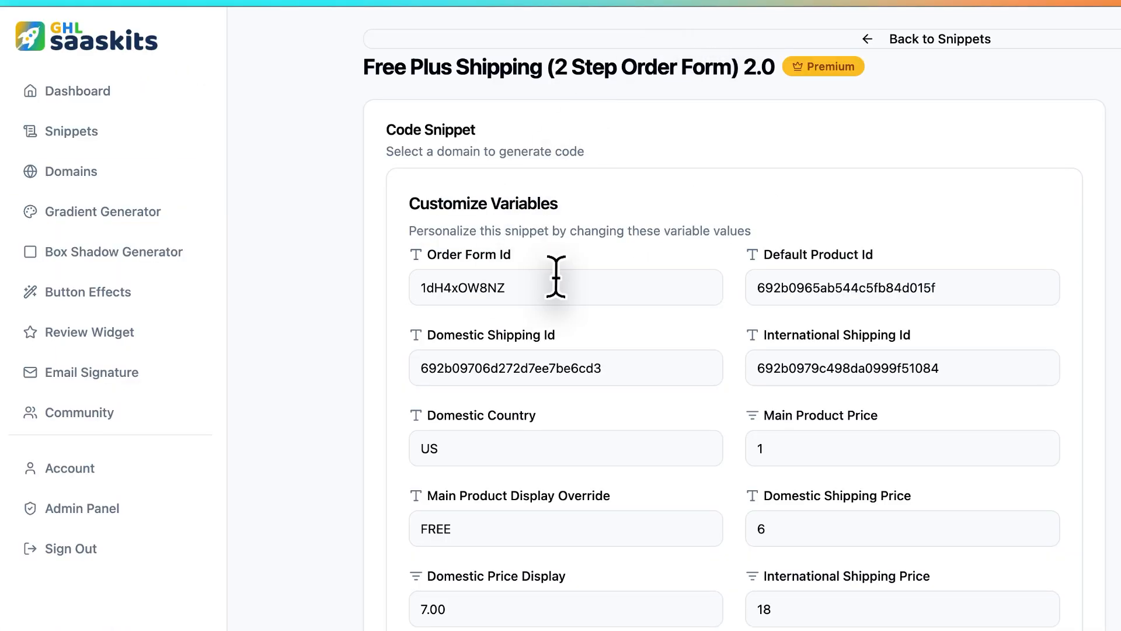
{"action": "triple_click", "coordinate": [556, 277]}
{"action": "key", "text": "ctrl+v"}
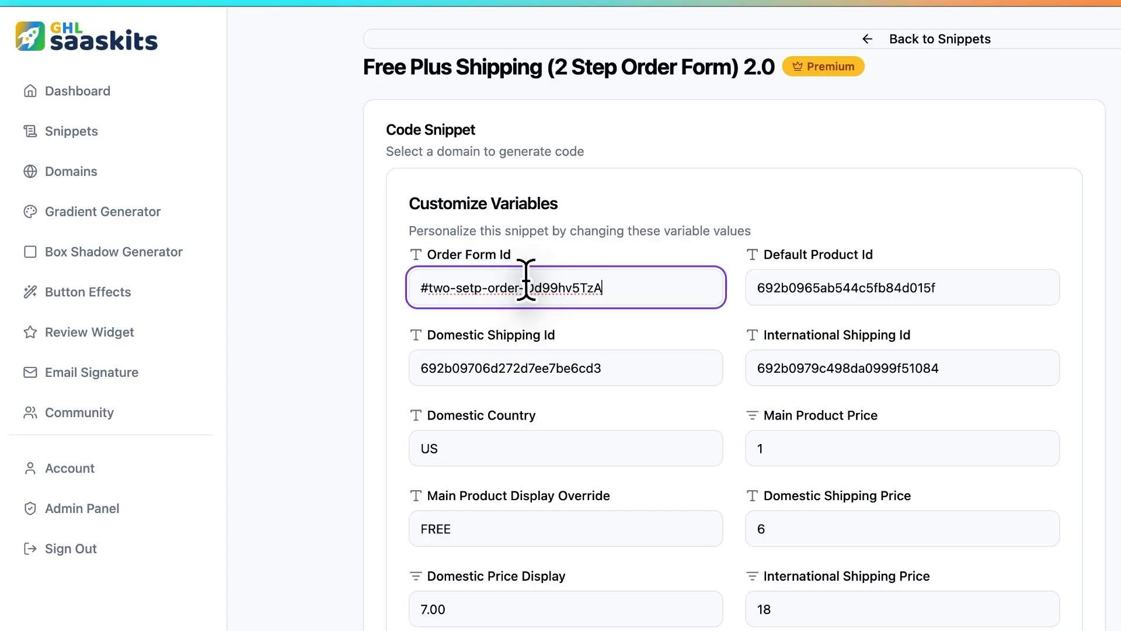
- Remove the "#two-setp-order-" prefix from the Order Form Id so that only Od99hv5TzA remains
{"action": "left_click_drag", "start_coordinate": [525, 279], "coordinate": [470, 278]}
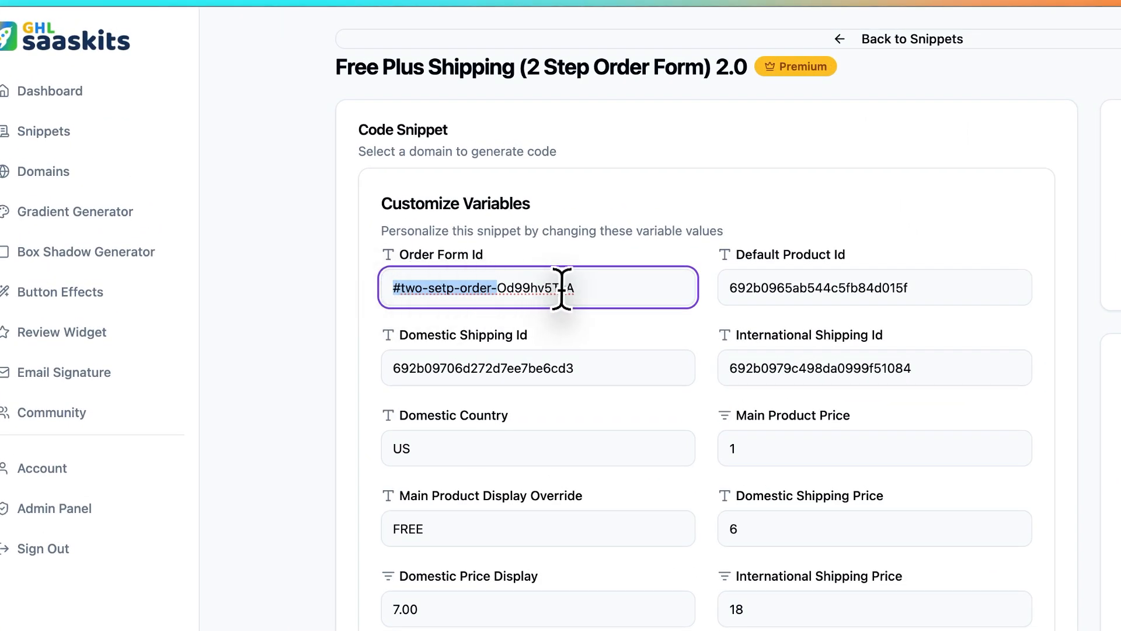
{"action": "left_click_drag", "start_coordinate": [497, 284], "coordinate": [557, 281]}
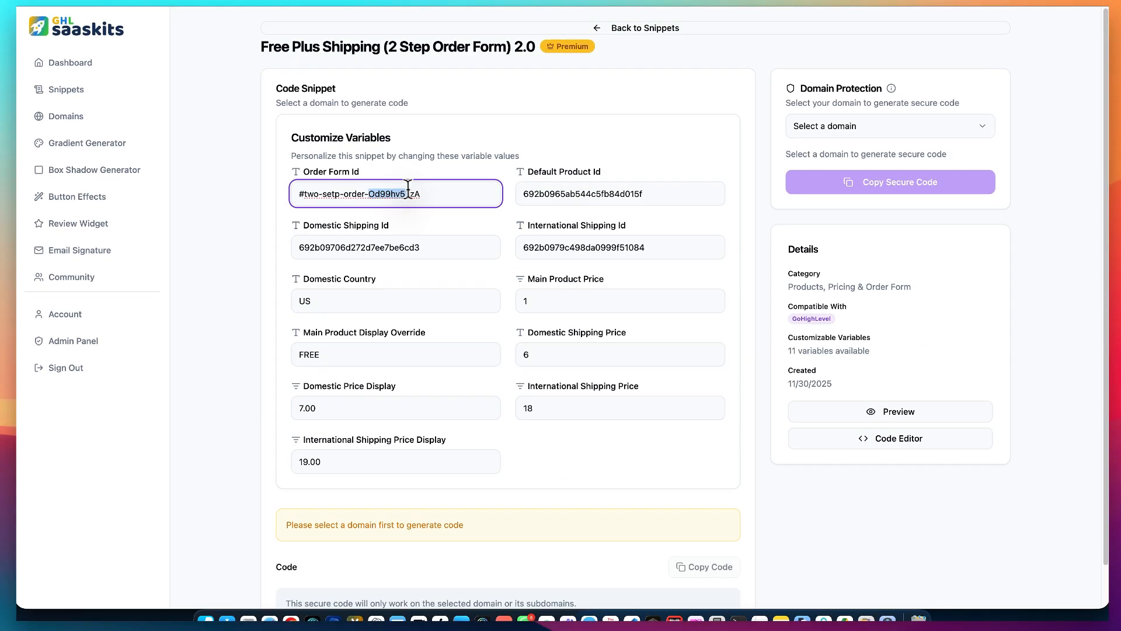
{"action": "left_click_drag", "start_coordinate": [408, 190], "coordinate": [421, 188]}
{"action": "left_click", "coordinate": [383, 190]}
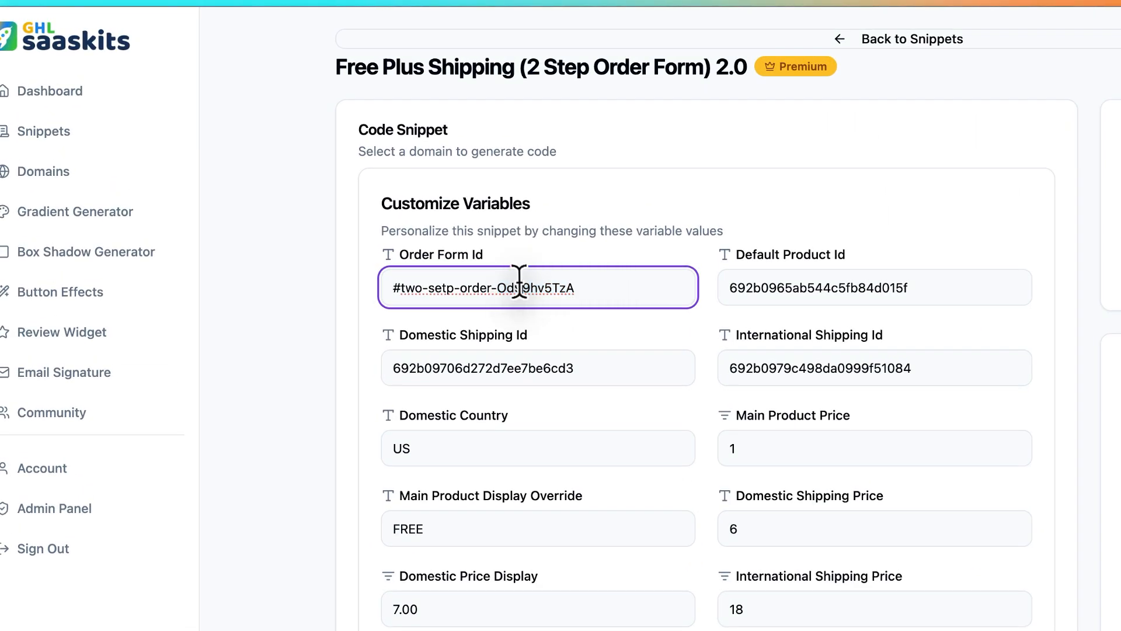
{"action": "left_click_drag", "start_coordinate": [497, 285], "coordinate": [327, 281]}
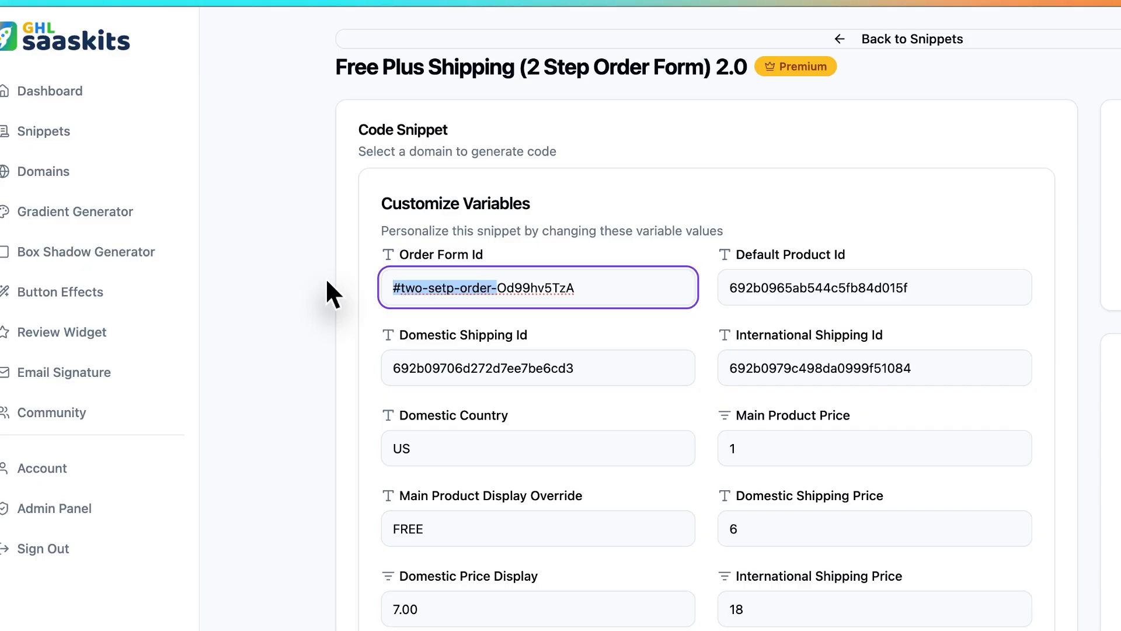
{"action": "key", "text": "BackSpace"}
{"action": "left_click", "coordinate": [789, 219]}
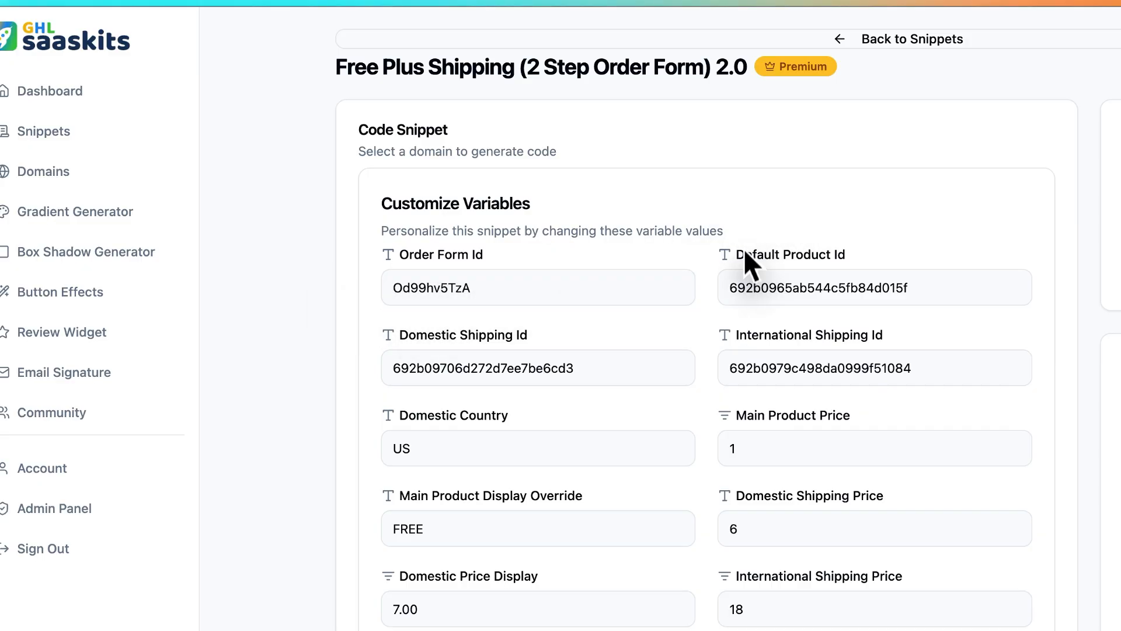
- Examine the My Amazing Book product and the shipping line in the live order popup, and close the popup
{"action": "left_click", "coordinate": [762, 8]}
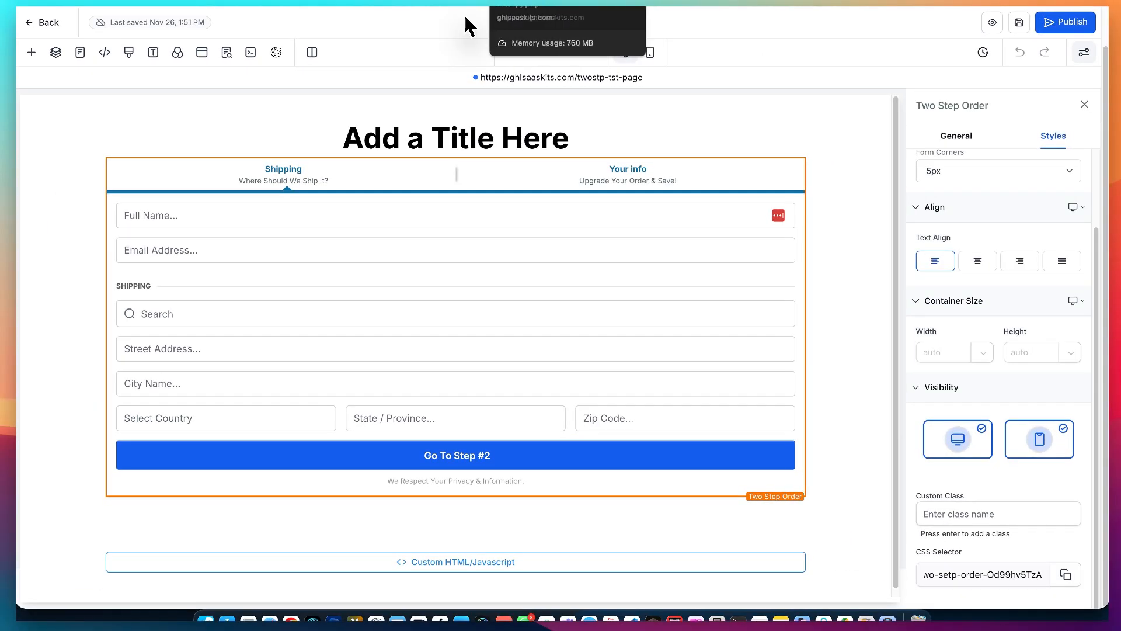
{"action": "left_click", "coordinate": [464, 15]}
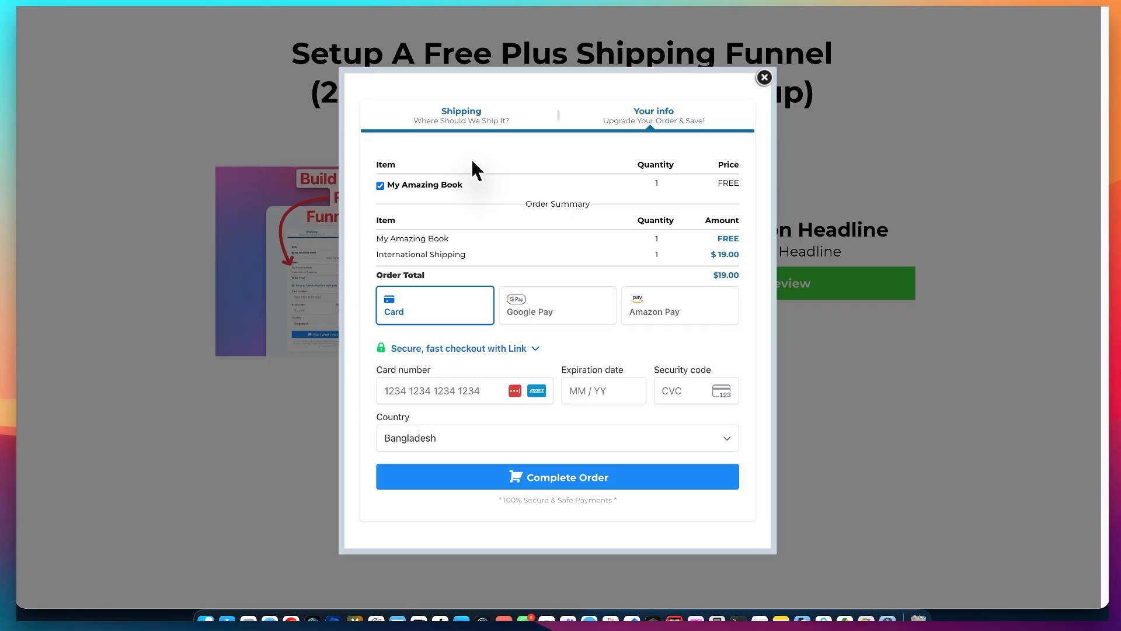
{"action": "left_click", "coordinate": [445, 22]}
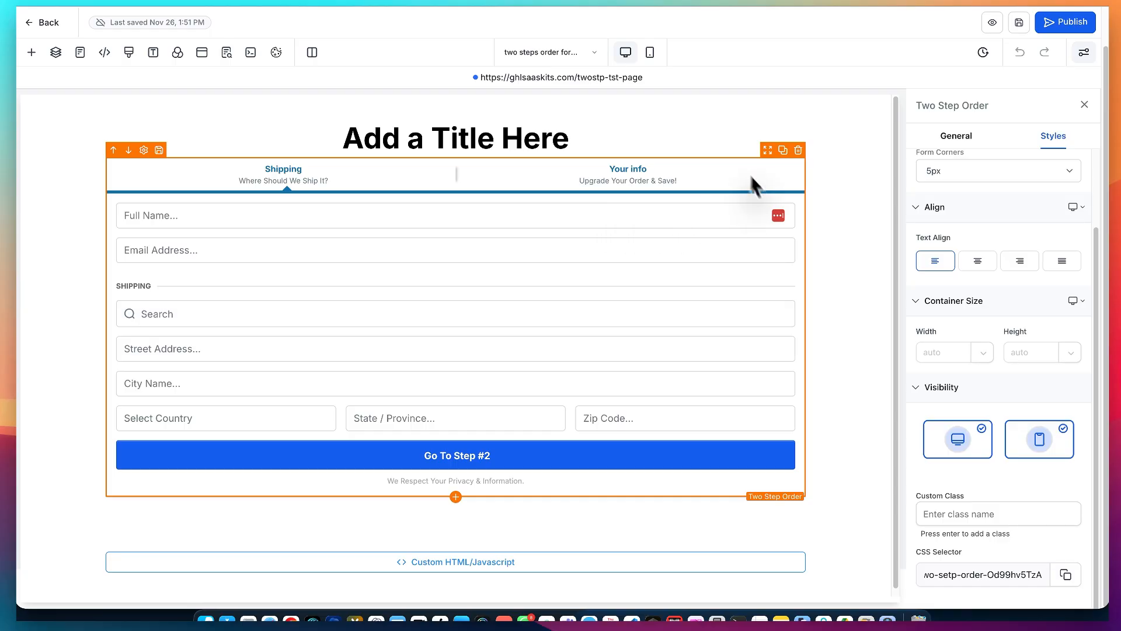
{"action": "left_click", "coordinate": [534, 26]}
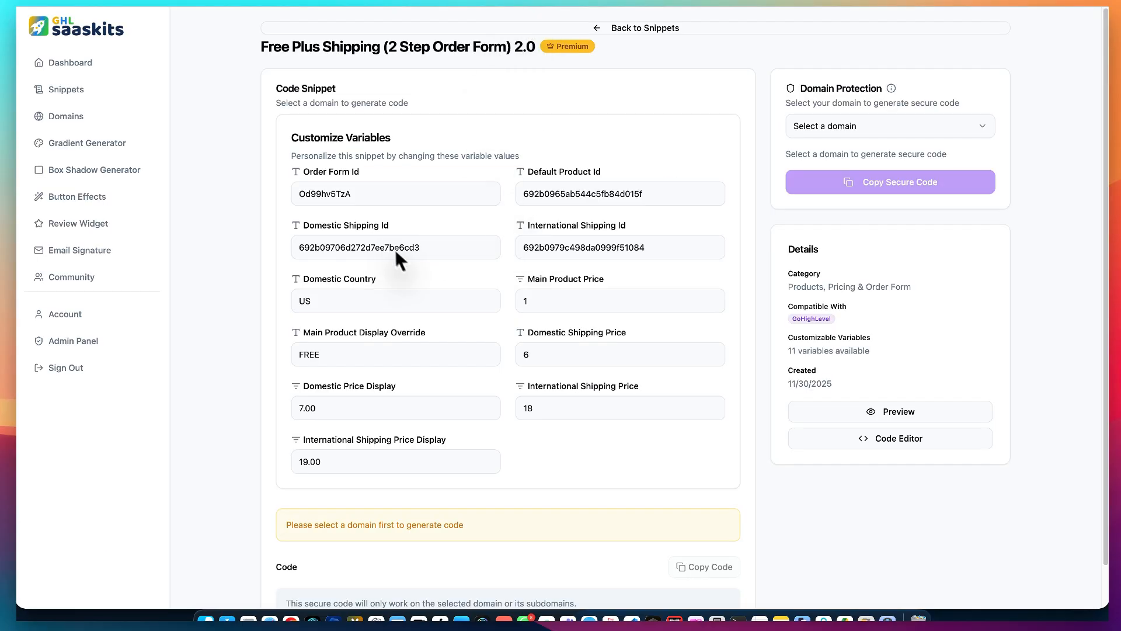
{"action": "left_click", "coordinate": [423, 8]}
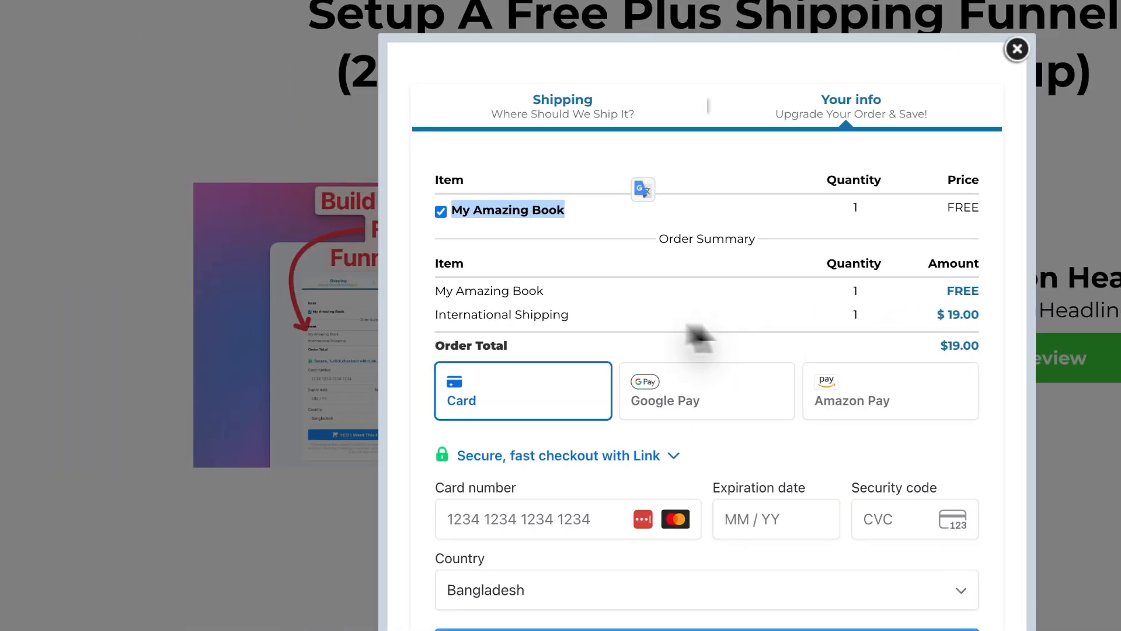
{"action": "left_click_drag", "start_coordinate": [113, 324], "coordinate": [222, 325]}
{"action": "left_click_drag", "start_coordinate": [567, 310], "coordinate": [597, 310]}
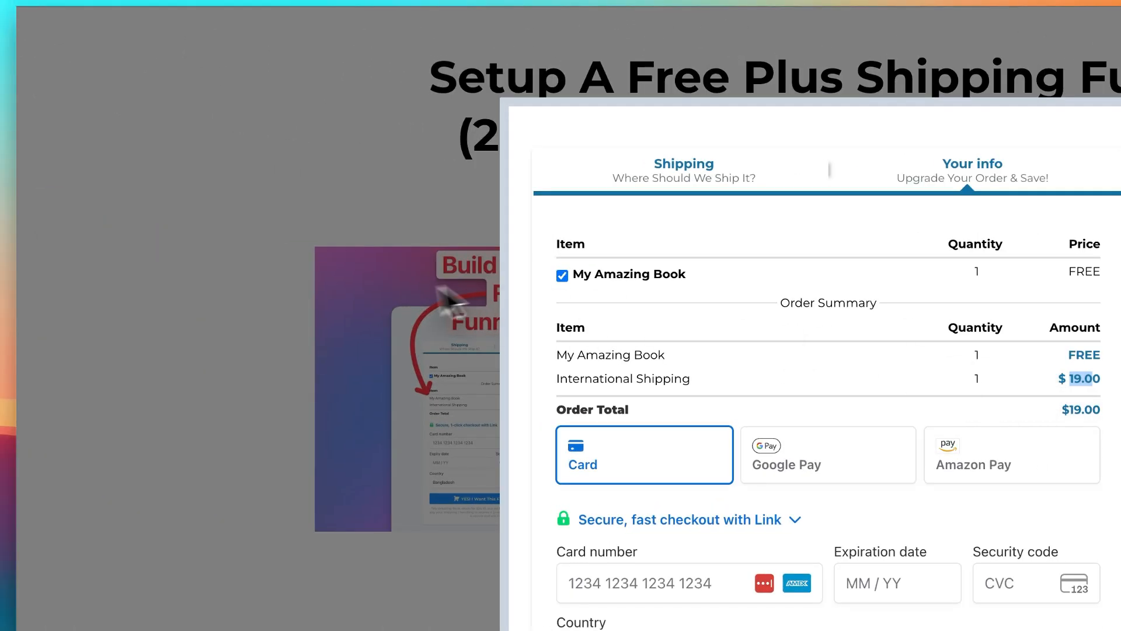
{"action": "left_click", "coordinate": [389, 289]}
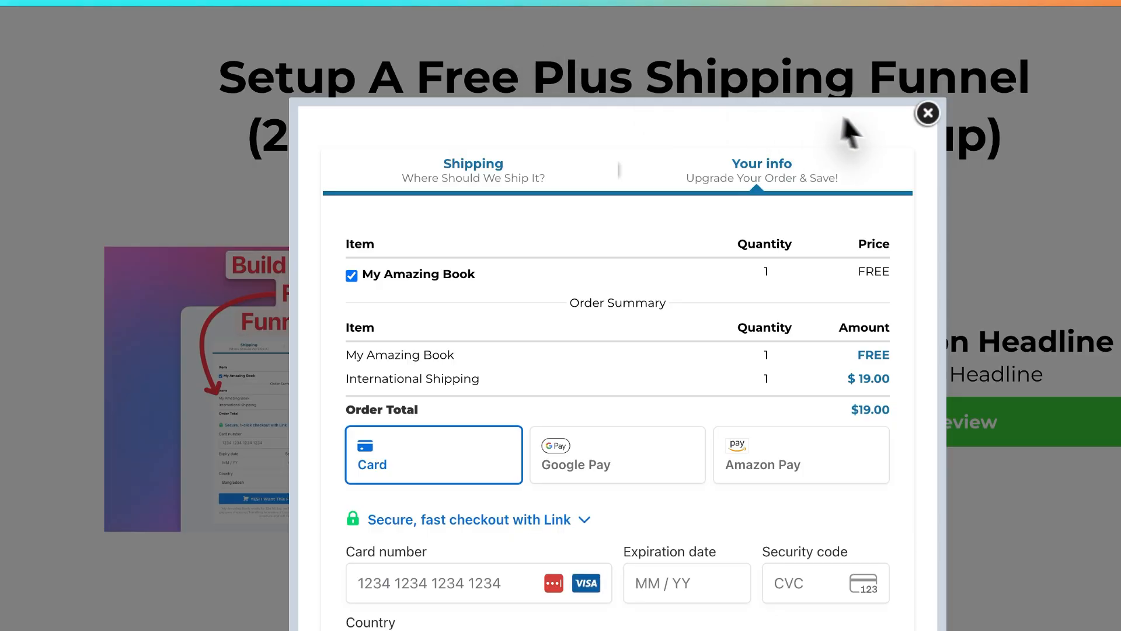
{"action": "left_click", "coordinate": [928, 113]}
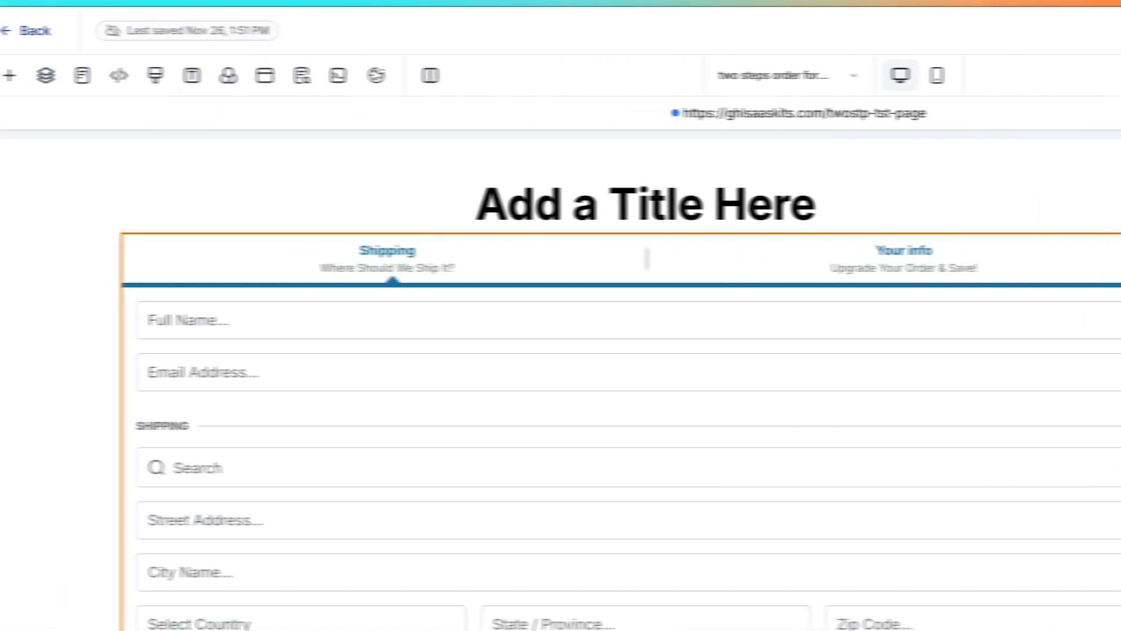
- Leave the page builder for the funnel, open the products of the two steps order form test step, and examine their amounts
{"action": "left_click", "coordinate": [34, 30]}
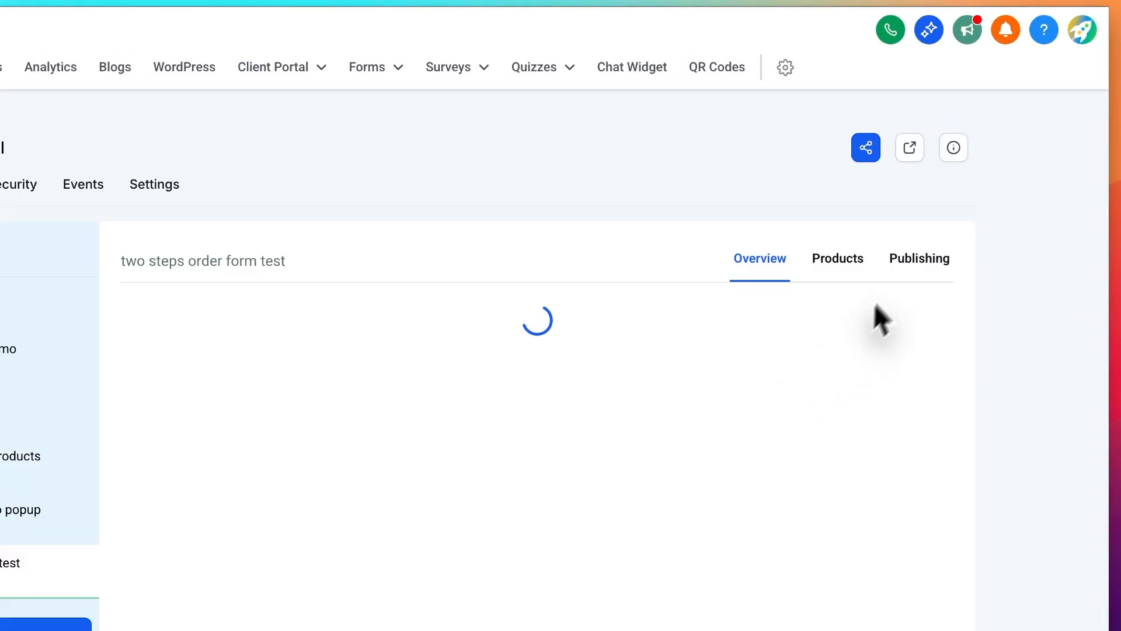
{"action": "left_click", "coordinate": [839, 266]}
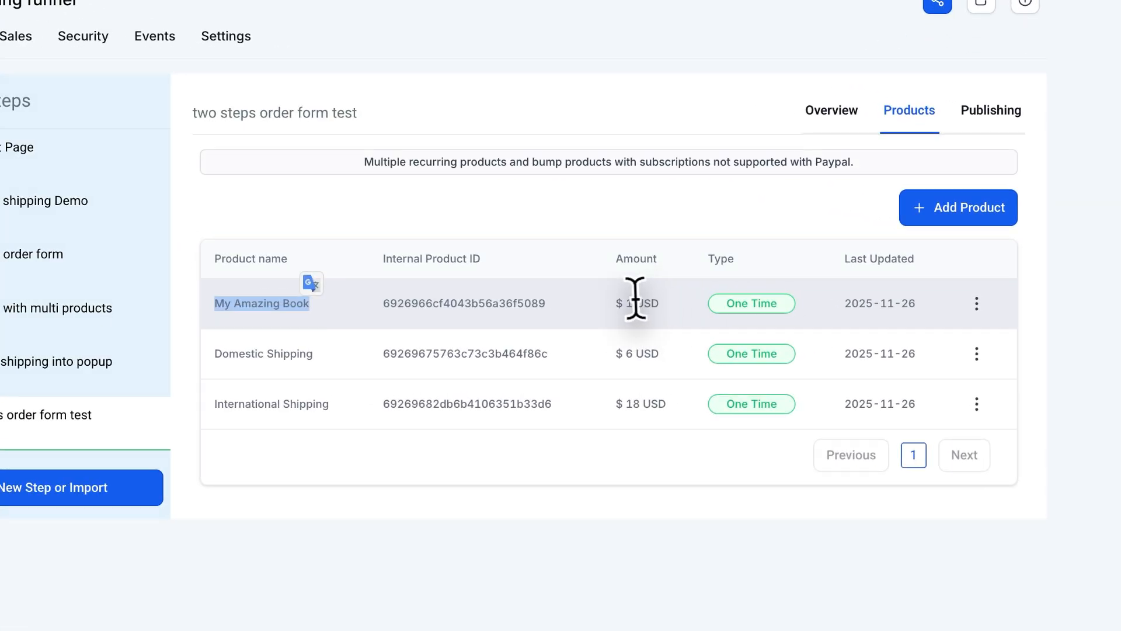
{"action": "left_click_drag", "start_coordinate": [635, 298], "coordinate": [621, 299]}
{"action": "left_click", "coordinate": [619, 300]}
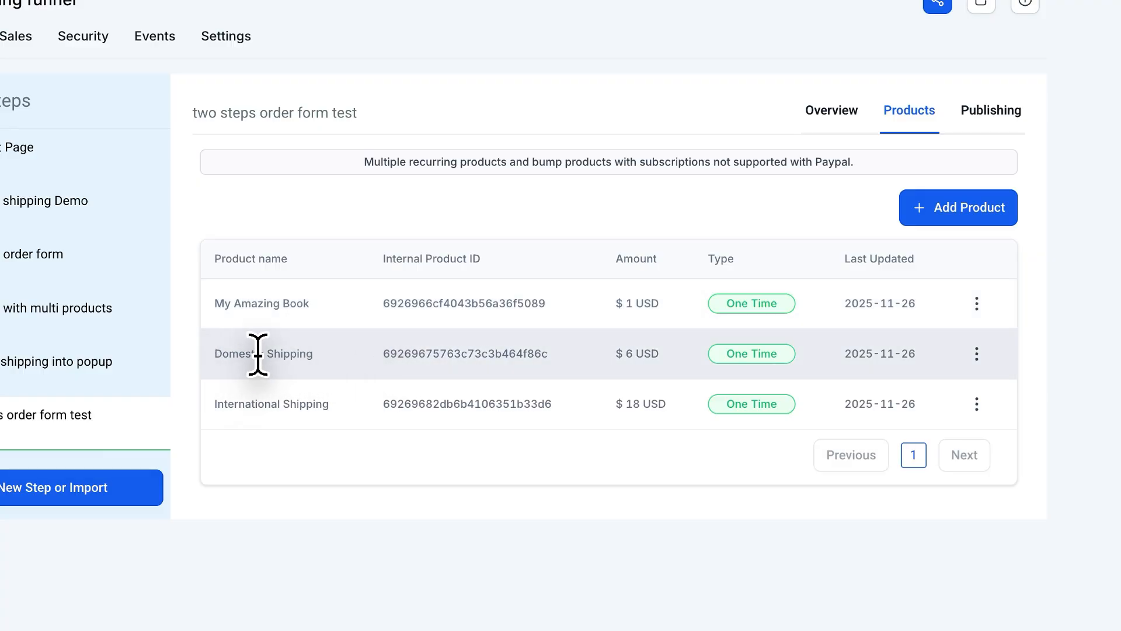
{"action": "left_click", "coordinate": [621, 354]}
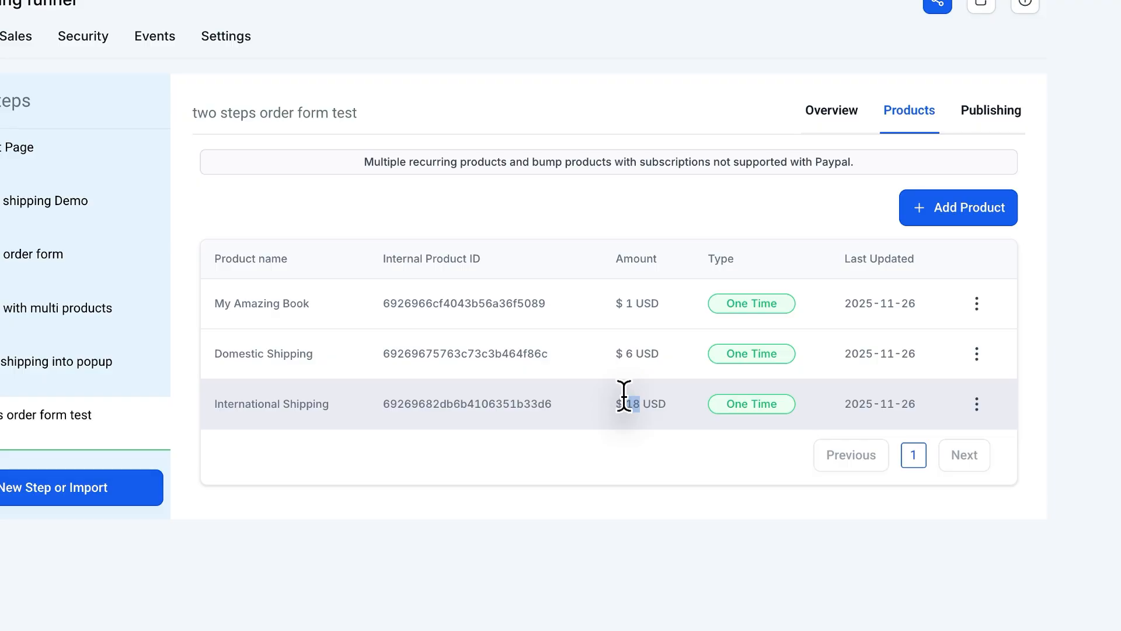
{"action": "left_click", "coordinate": [642, 407]}
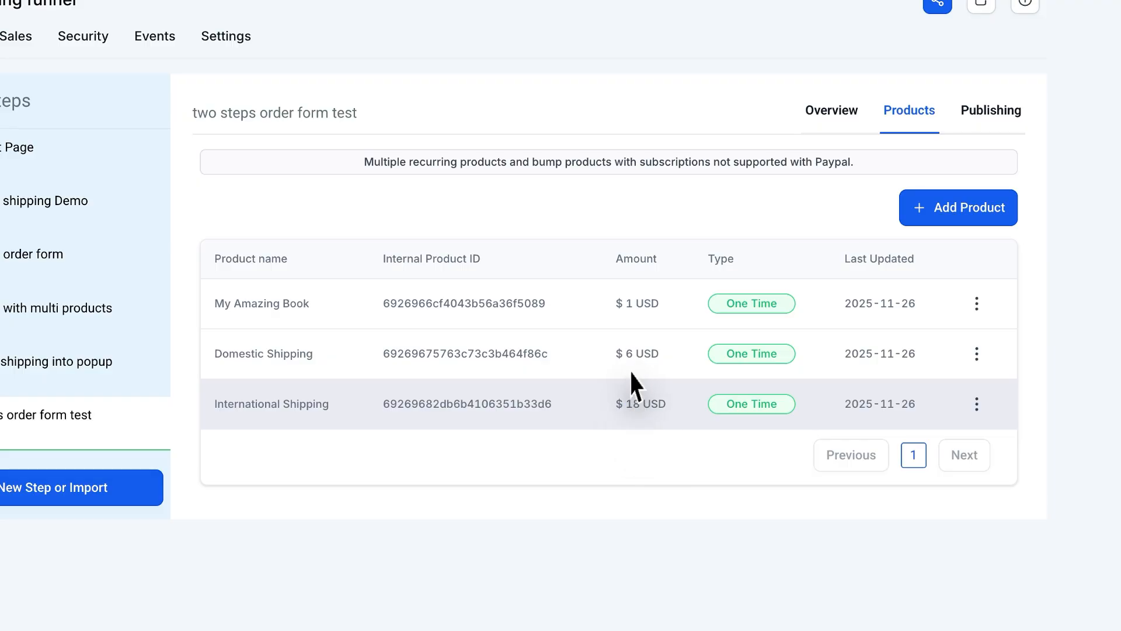
{"action": "left_click_drag", "start_coordinate": [634, 299], "coordinate": [615, 302]}
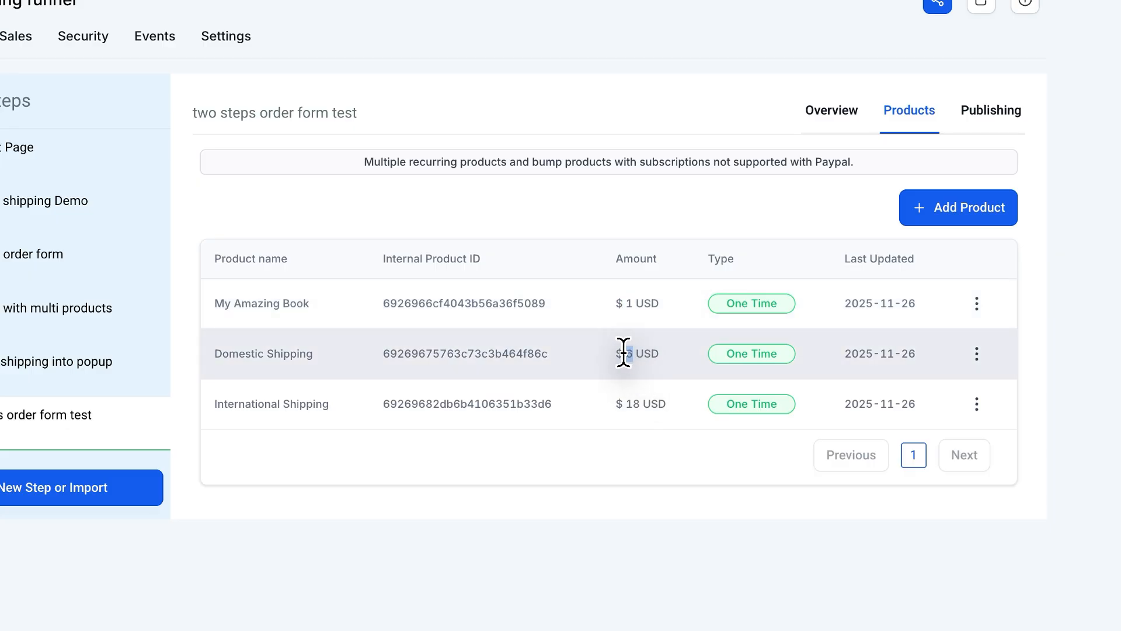
- Compare My Amazing Book's amount in the funnel products with its price in the live order popup's summary
{"action": "double_click", "coordinate": [629, 303]}
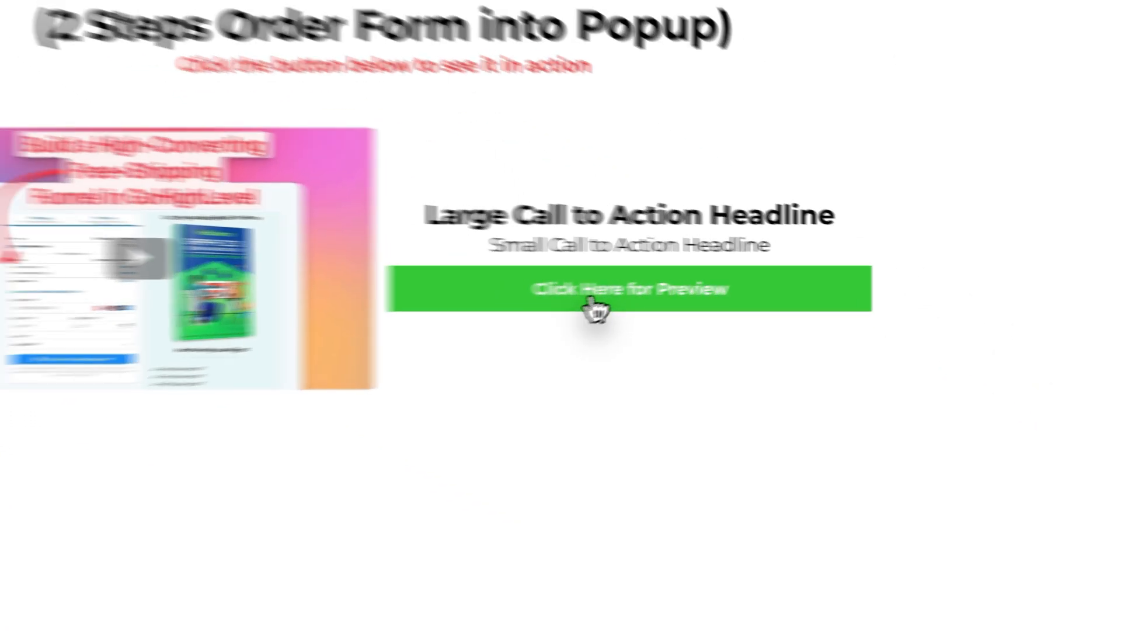
{"action": "left_click", "coordinate": [595, 305]}
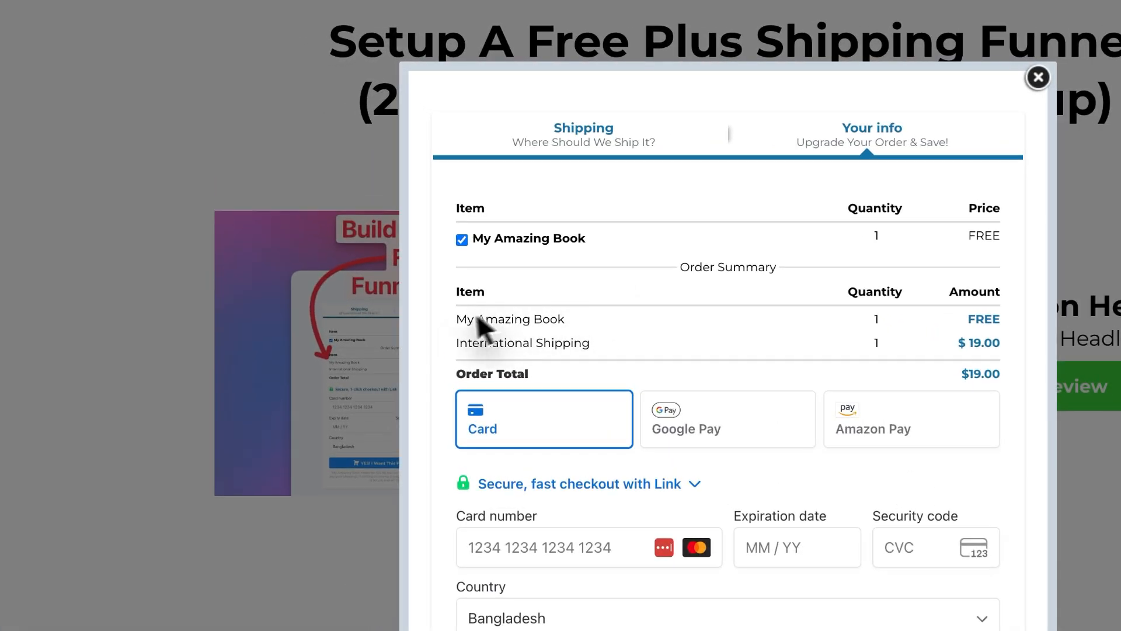
{"action": "left_click_drag", "start_coordinate": [427, 288], "coordinate": [521, 289]}
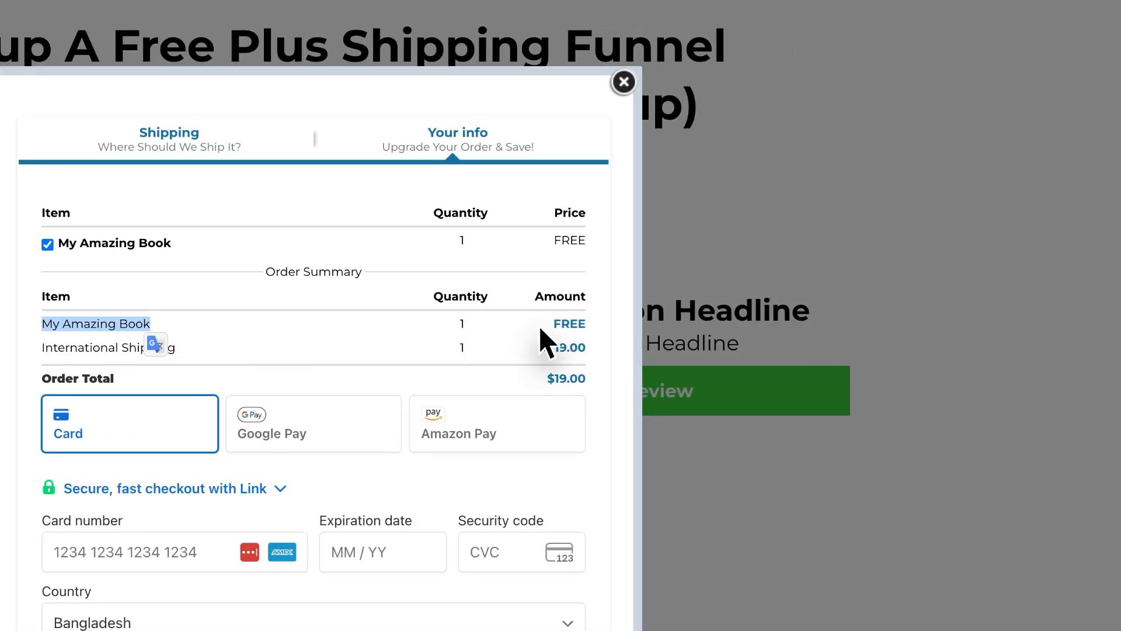
{"action": "left_click_drag", "start_coordinate": [552, 323], "coordinate": [581, 323]}
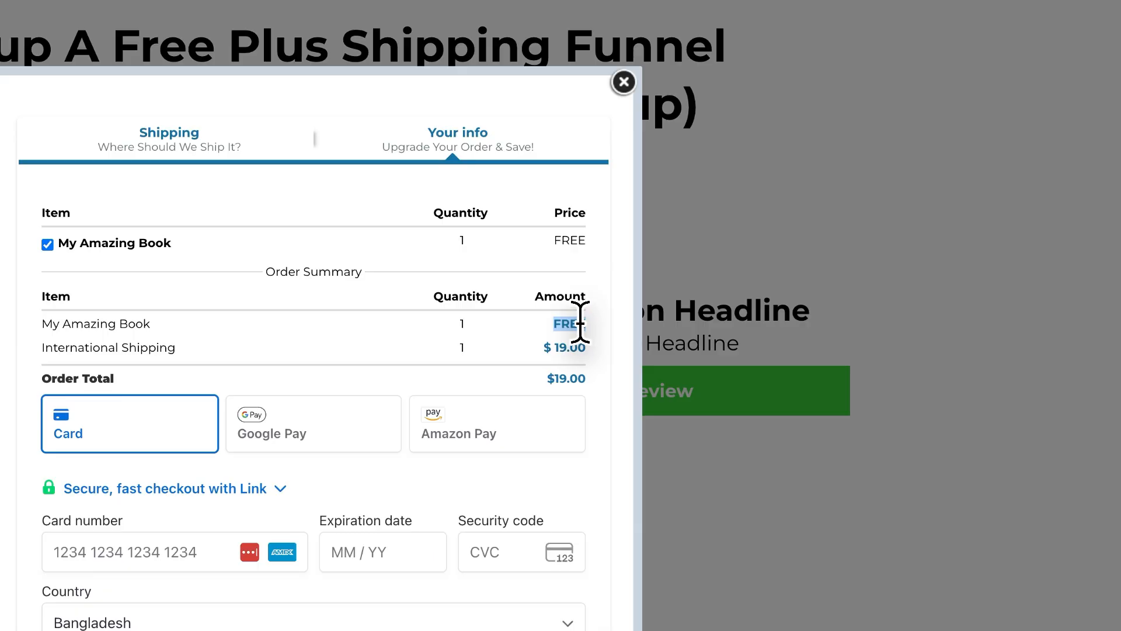
- Copy My Amazing Book's internal product ID, 6926966cf4043b56a36f5089, from the funnel products into the snippet's Default Product Id
{"action": "left_click", "coordinate": [280, 0]}
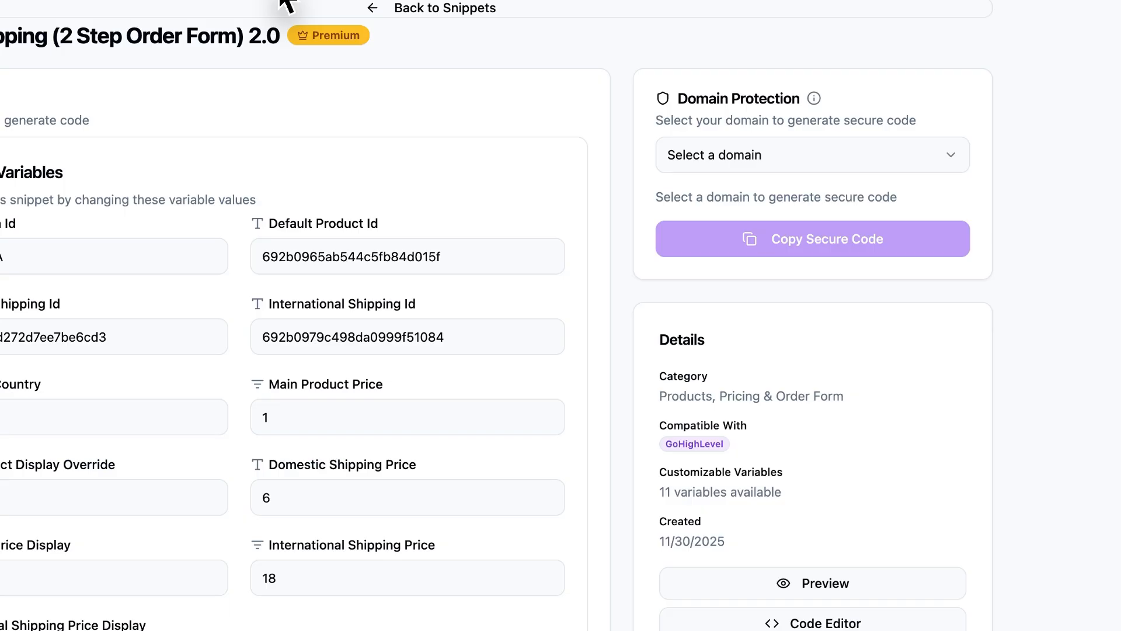
{"action": "left_click", "coordinate": [600, 8]}
{"action": "left_click", "coordinate": [629, 279]}
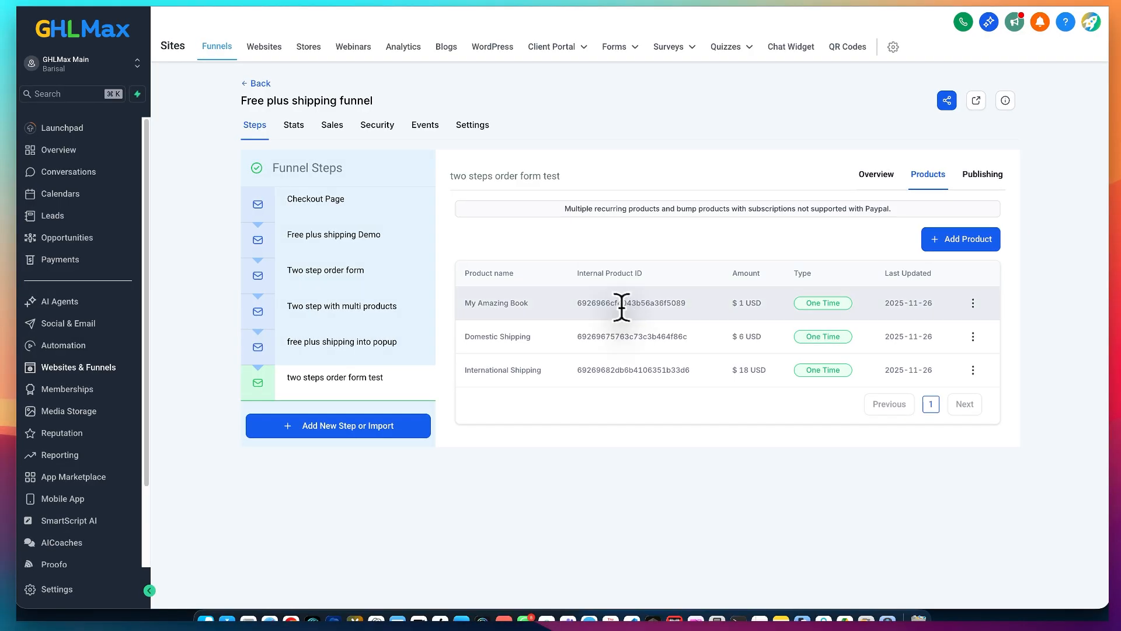
{"action": "double_click", "coordinate": [616, 302]}
{"action": "key", "text": "ctrl+c"}
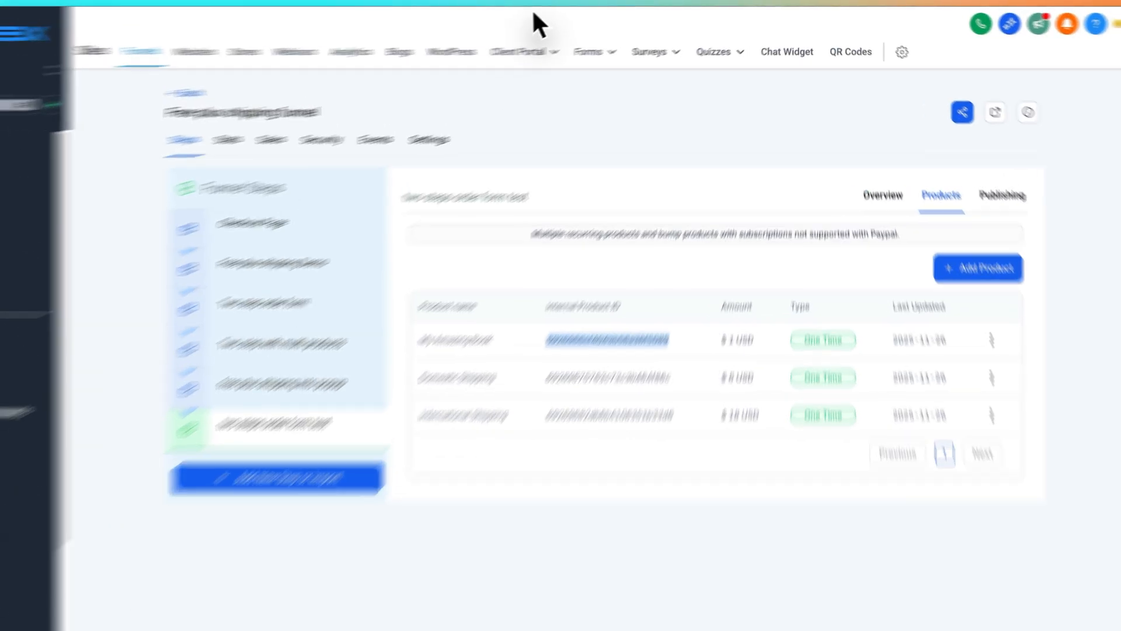
{"action": "left_click", "coordinate": [560, 5]}
{"action": "double_click", "coordinate": [609, 282]}
{"action": "key", "text": "ctrl+v"}
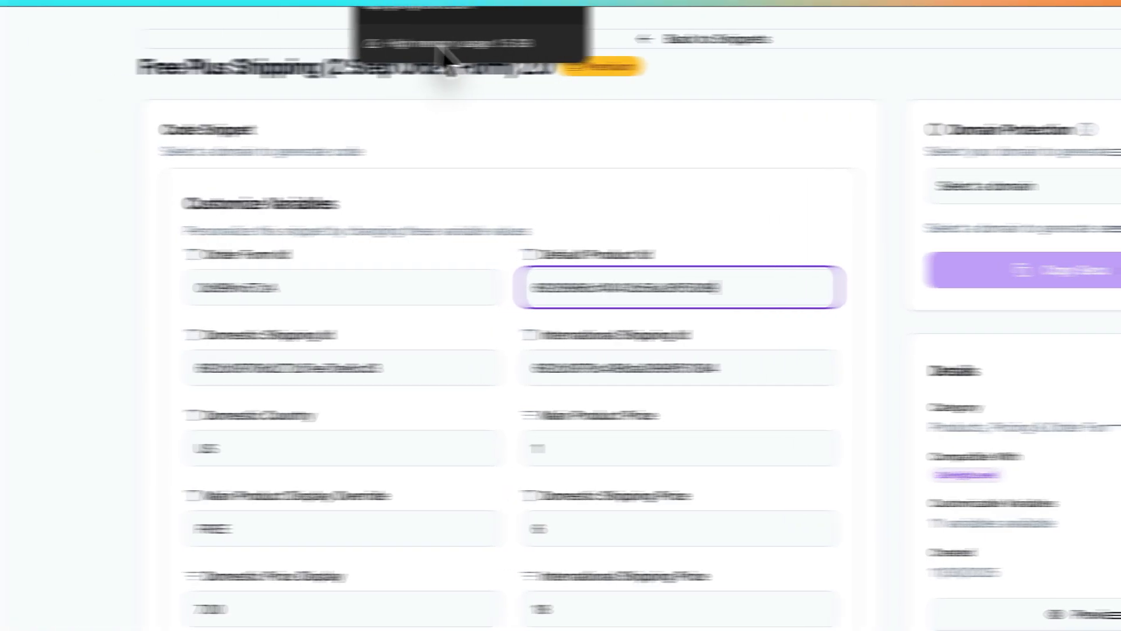
{"action": "left_click", "coordinate": [387, 45]}
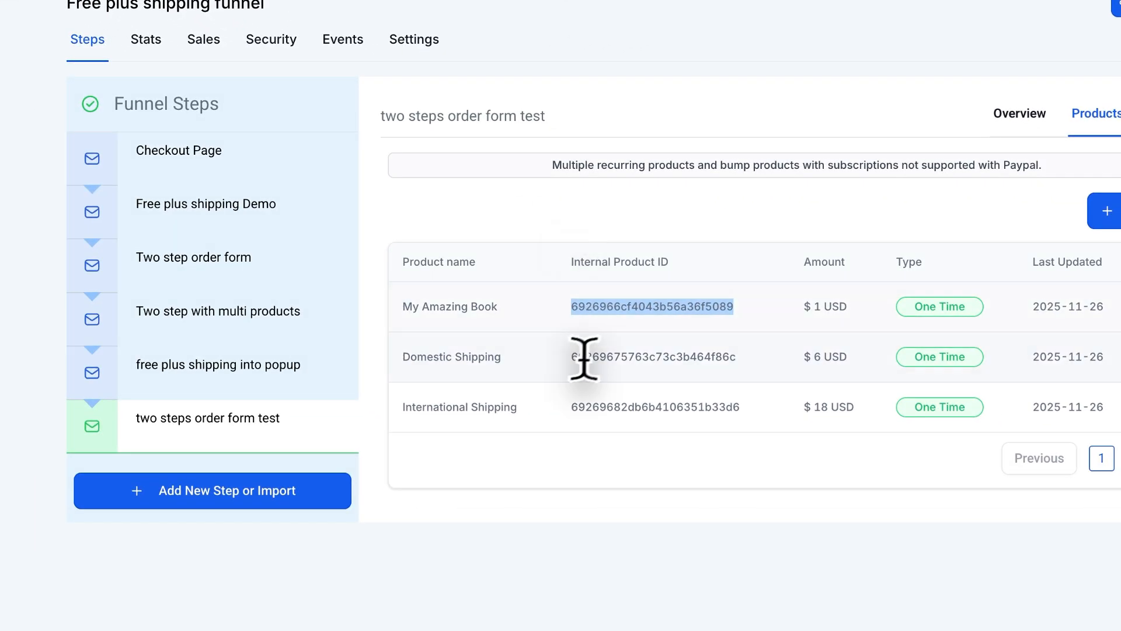
{"action": "double_click", "coordinate": [584, 358]}
{"action": "key", "text": "ctrl+c"}
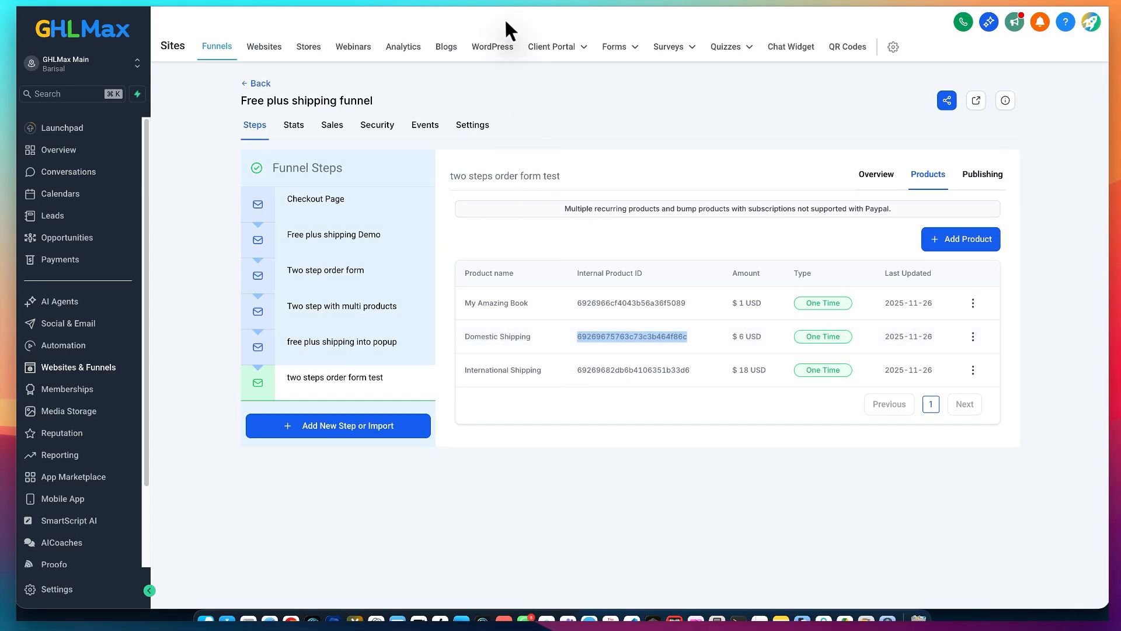
{"action": "left_click", "coordinate": [506, 22]}
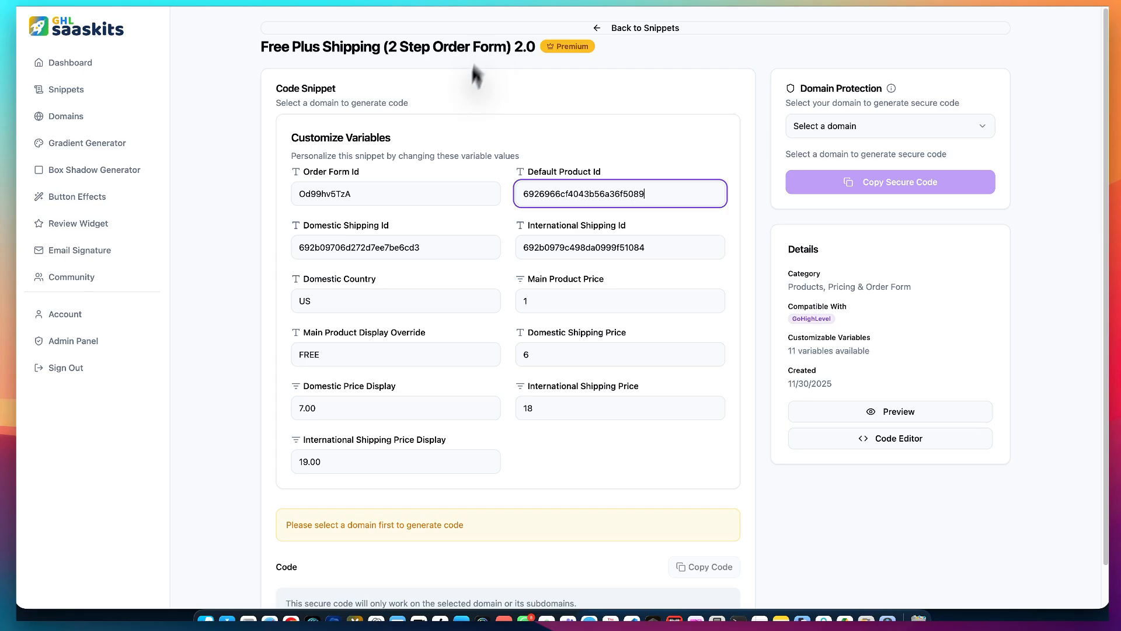
{"action": "double_click", "coordinate": [402, 248]}
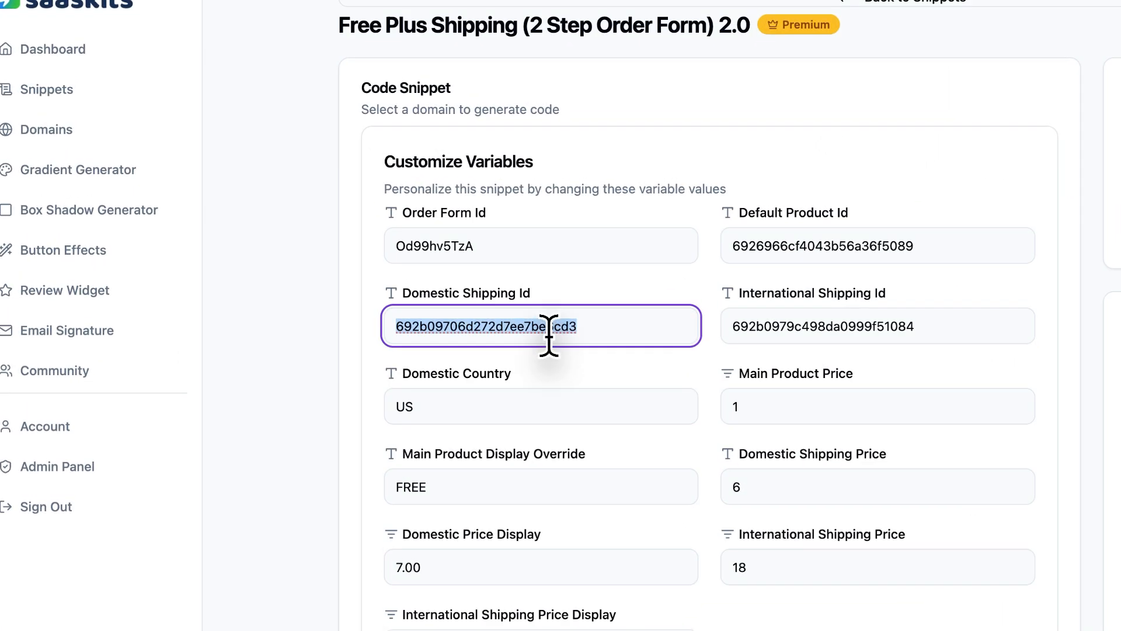
{"action": "key", "text": "ctrl+v"}
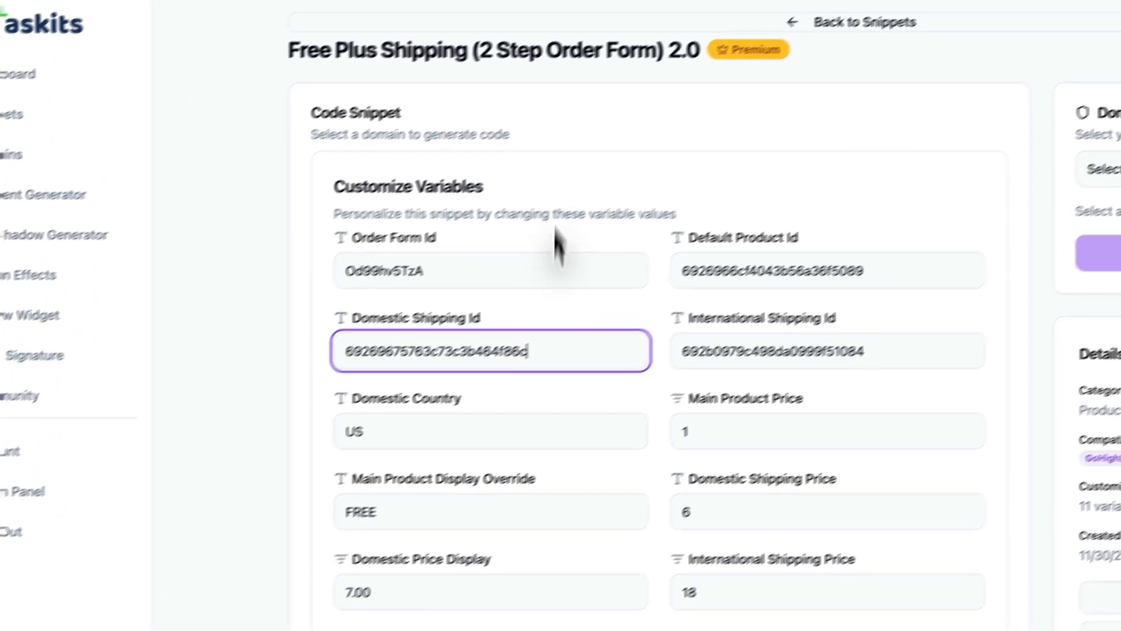
- Copy the International Shipping product's internal ID, 69269682db6b4106351b33d6, from the funnel into the snippet's International Shipping Id
{"action": "left_click", "coordinate": [526, 20]}
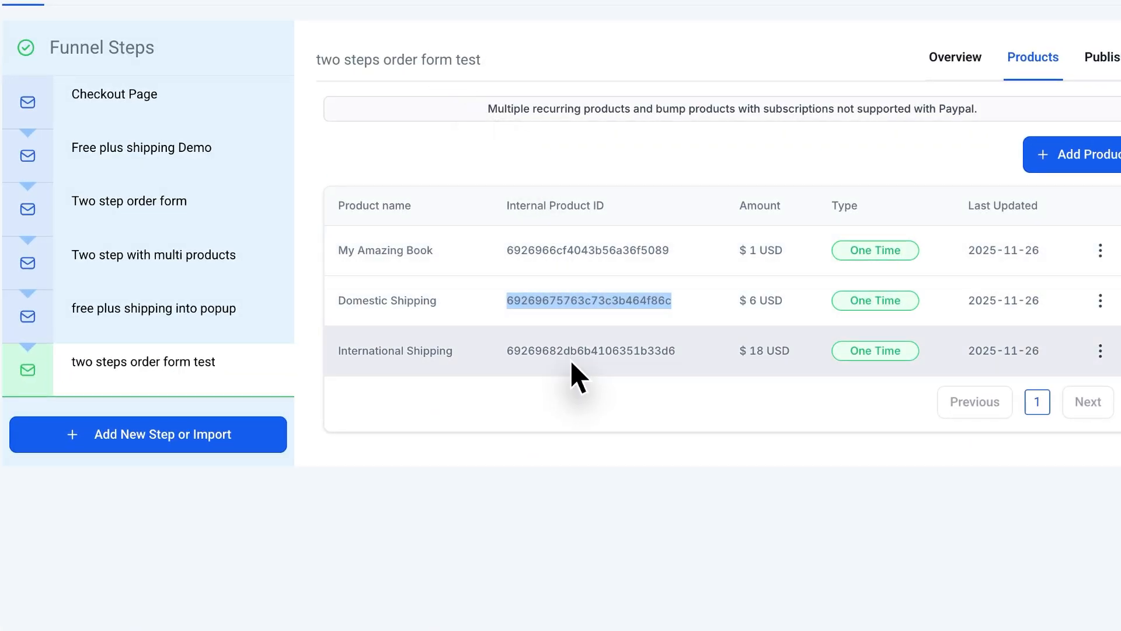
{"action": "double_click", "coordinate": [569, 351]}
{"action": "key", "text": "ctrl+c"}
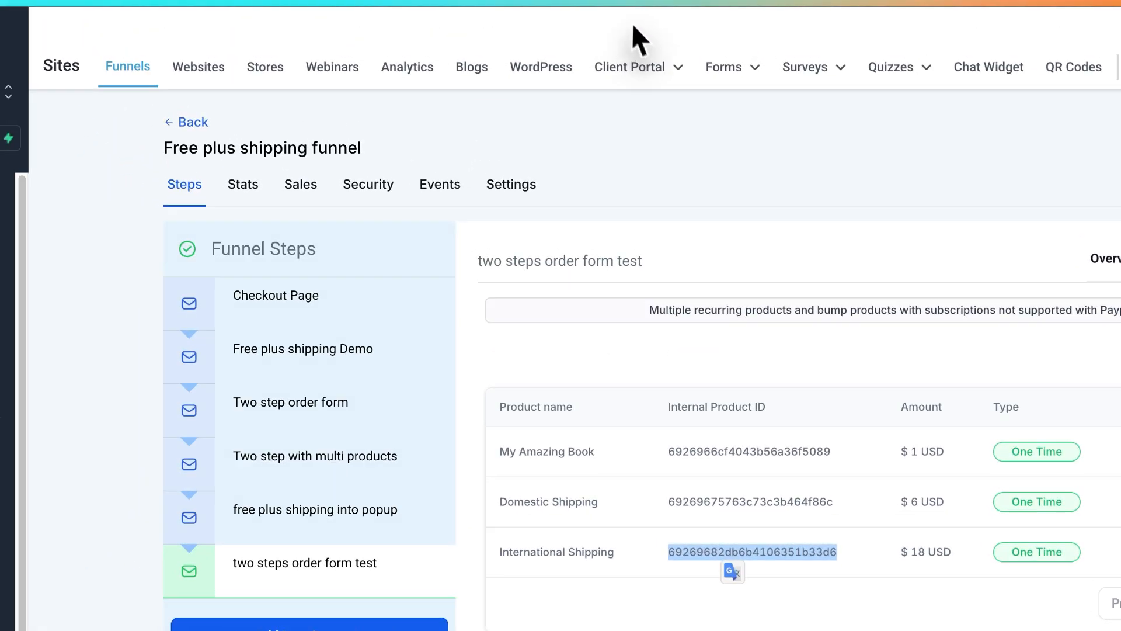
{"action": "left_click", "coordinate": [629, 20]}
{"action": "double_click", "coordinate": [685, 282]}
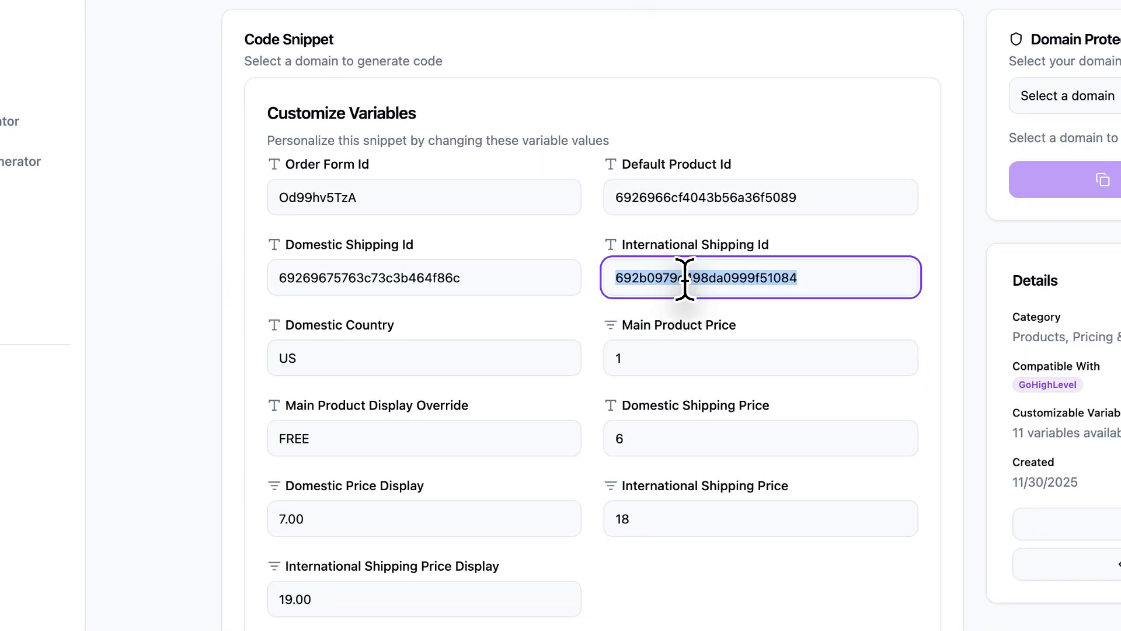
{"action": "key", "text": "ctrl+v"}
- Try UK as the snippet's Domestic Country and restore it to US
{"action": "left_click_drag", "start_coordinate": [320, 357], "coordinate": [270, 356]}
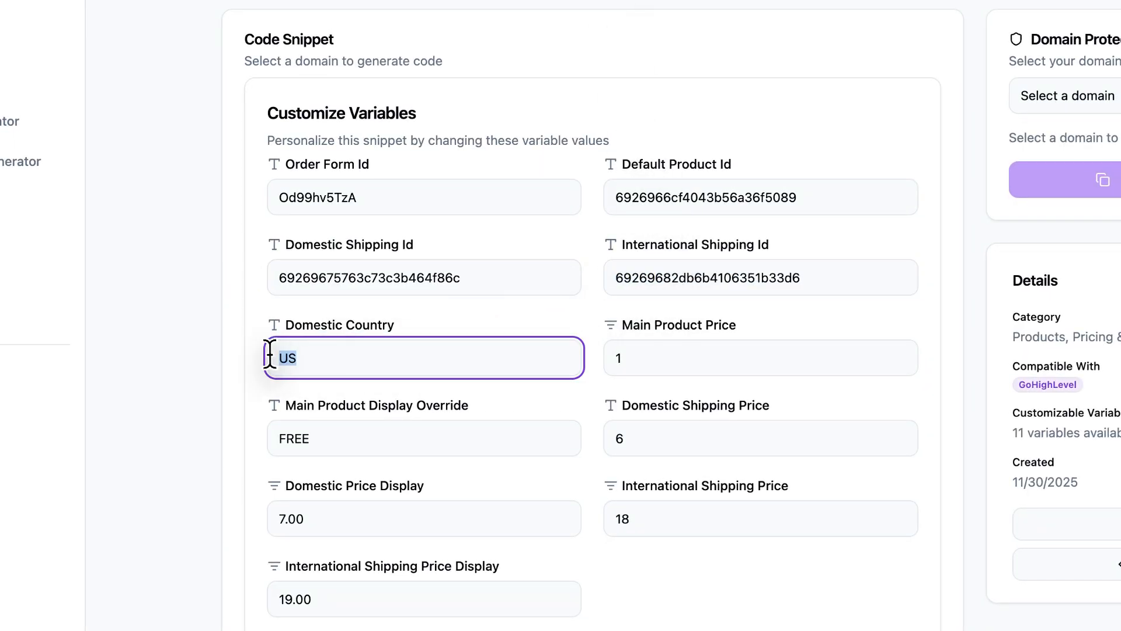
{"action": "left_click", "coordinate": [318, 354]}
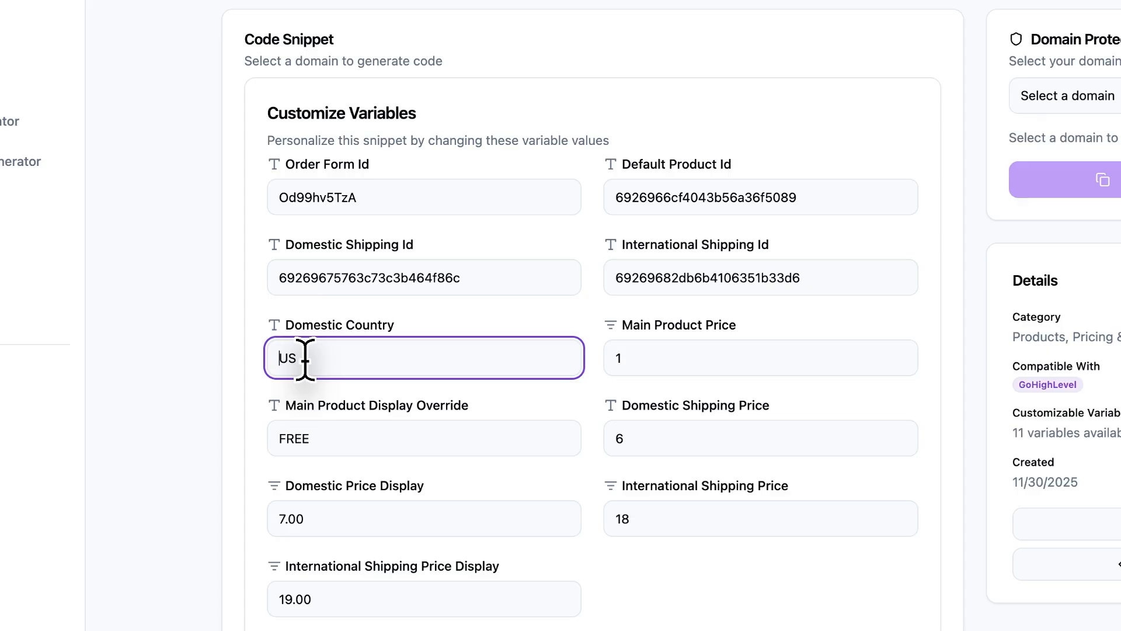
{"action": "left_click_drag", "start_coordinate": [310, 359], "coordinate": [244, 349]}
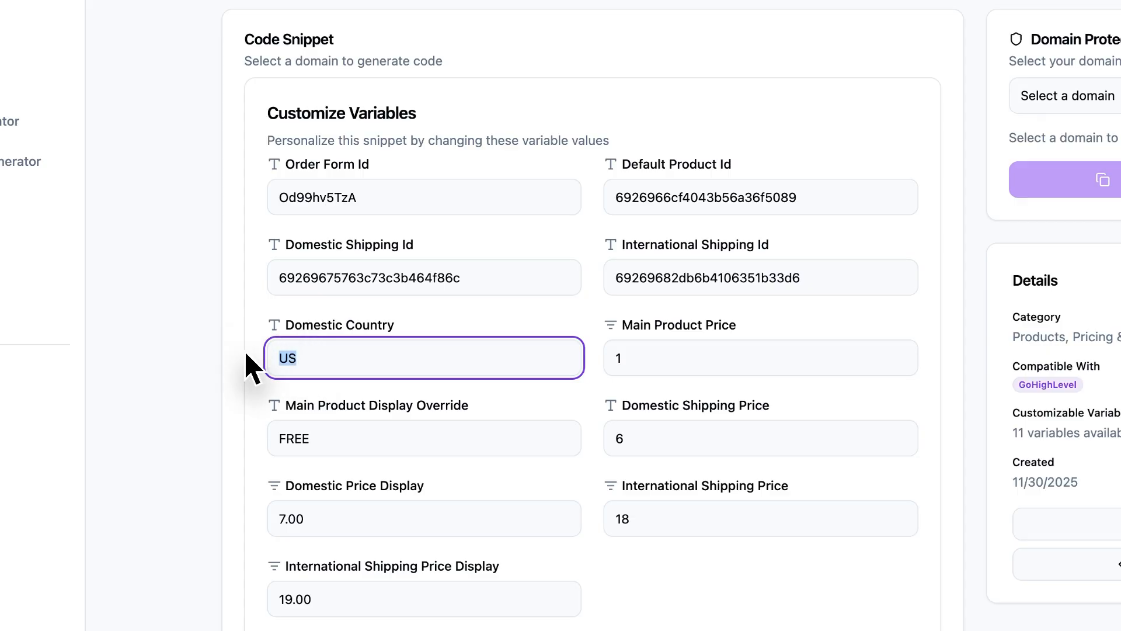
{"action": "type", "text": "UK"}
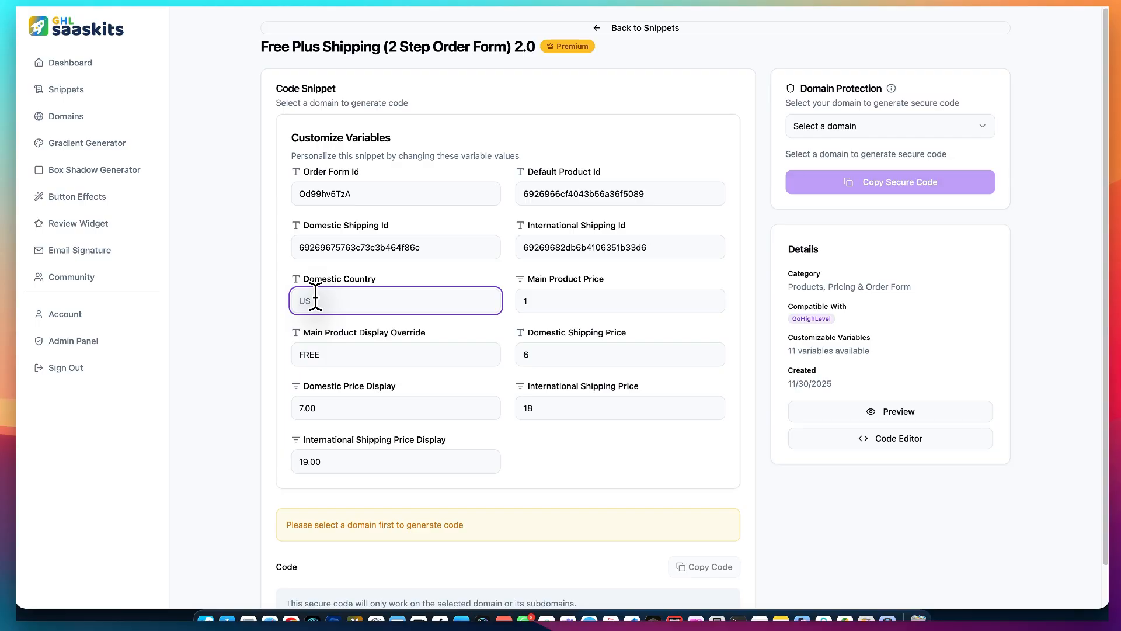
- Examine the snippet's Main Product Price and display override against My Amazing Book's amount in the live order popup
{"action": "left_click", "coordinate": [561, 295]}
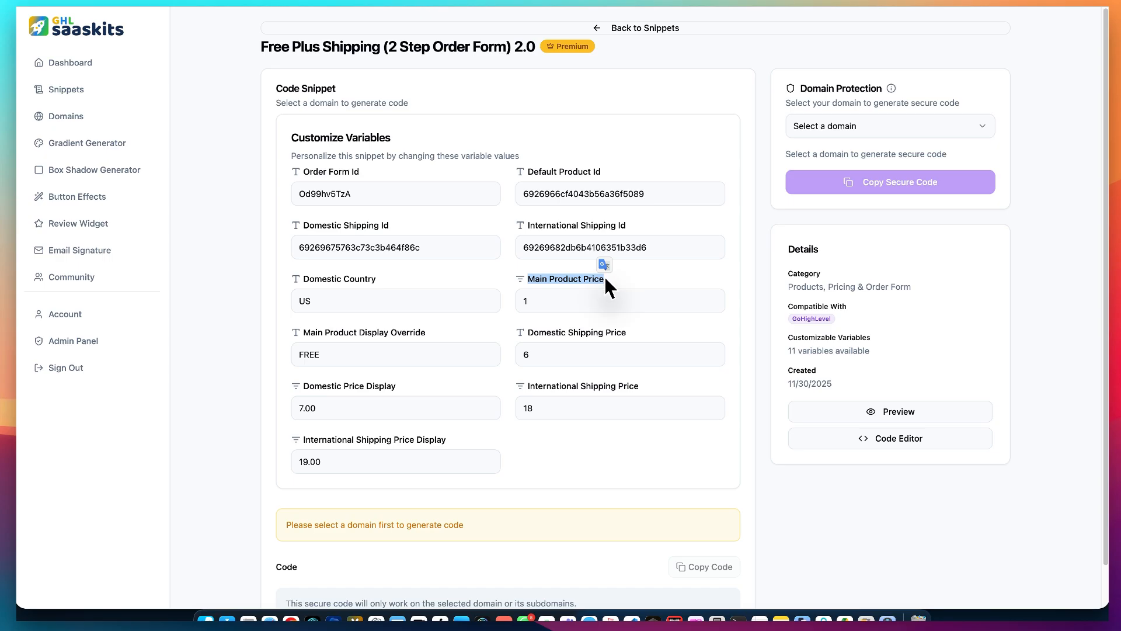
{"action": "left_click", "coordinate": [303, 333]}
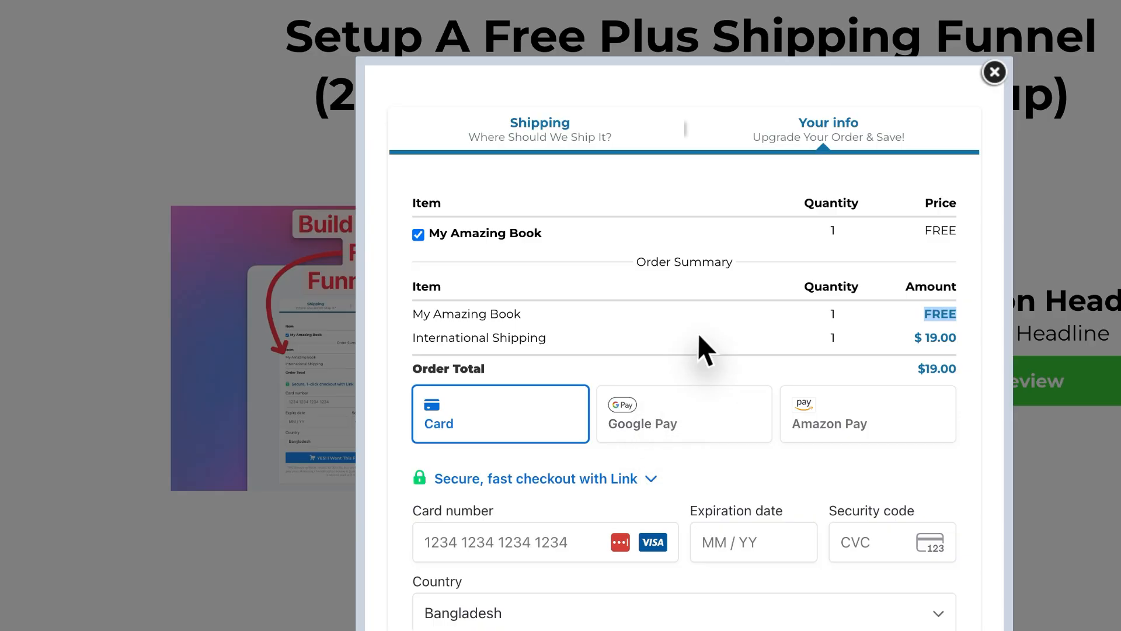
{"action": "left_click_drag", "start_coordinate": [413, 314], "coordinate": [521, 313]}
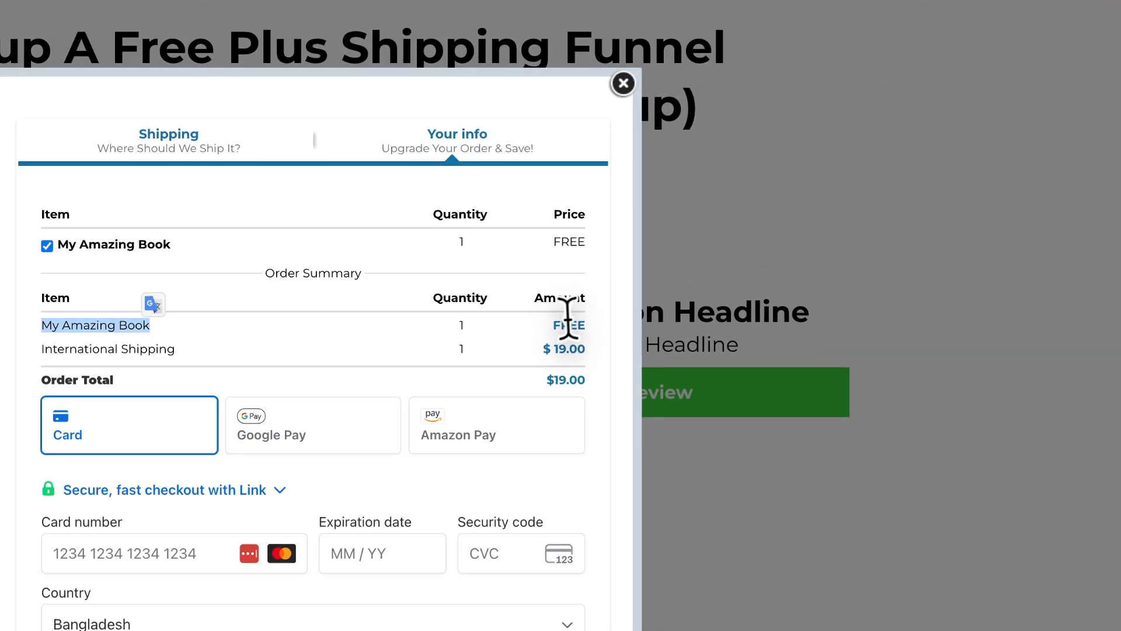
{"action": "left_click", "coordinate": [718, 236]}
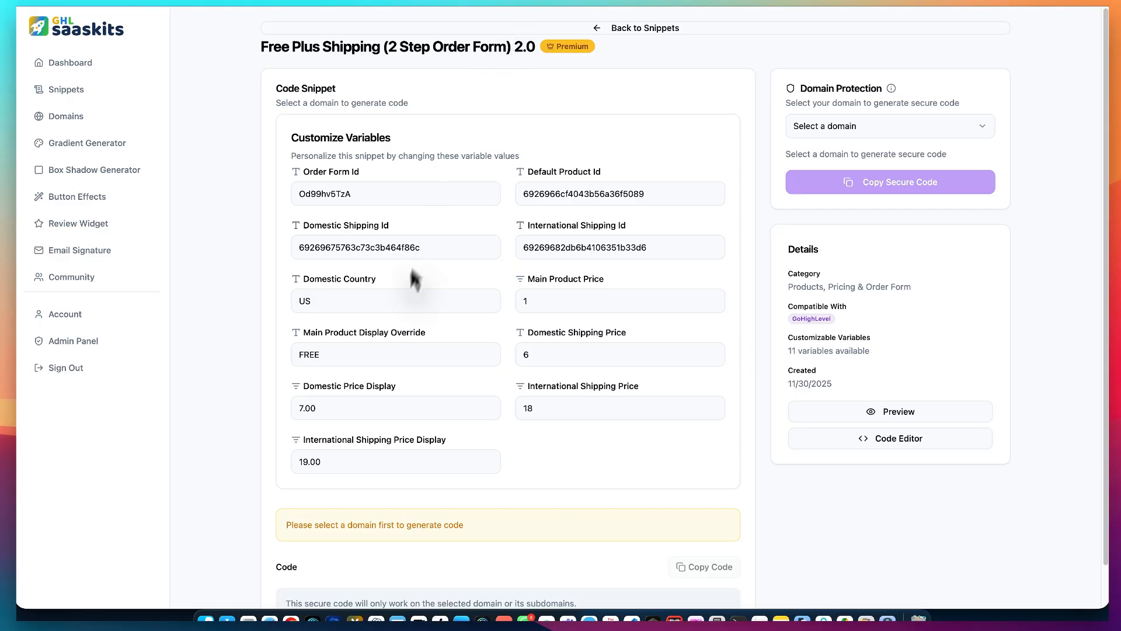
- Set the snippet's Main Product Display Override to FREE NOW
{"action": "left_click", "coordinate": [351, 347]}
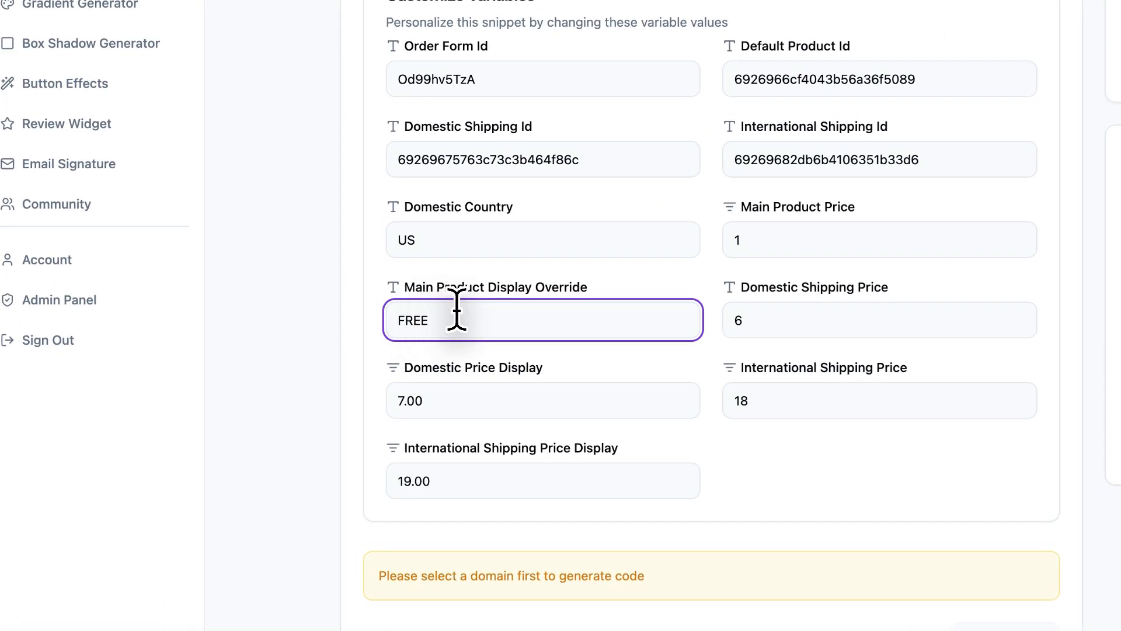
{"action": "type", "text": "NO"}
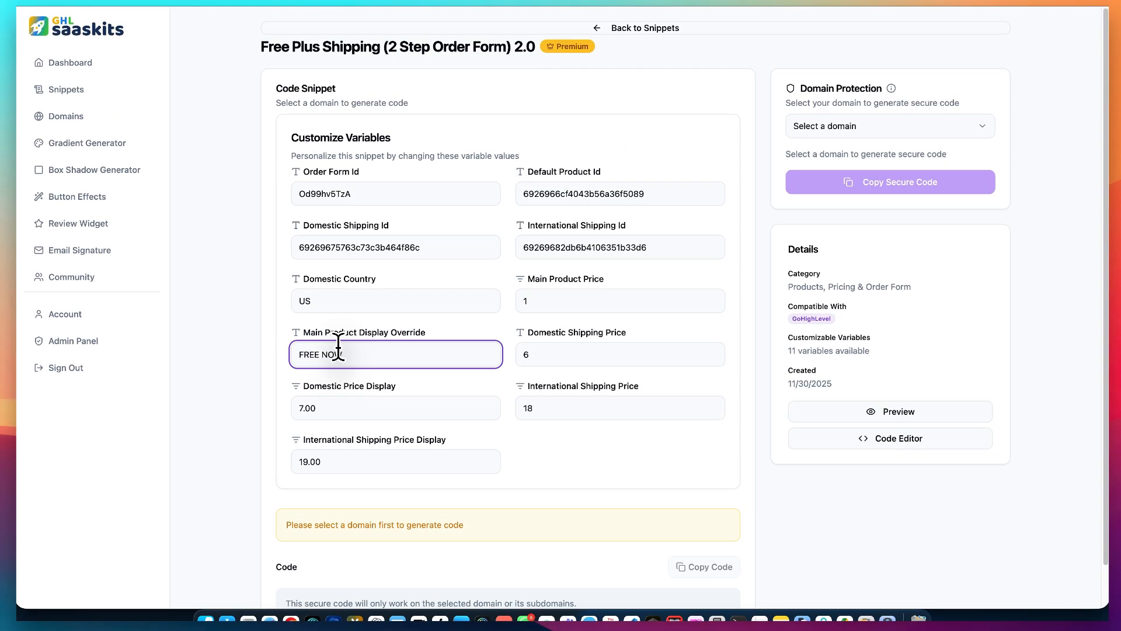
{"action": "type", "text": "W"}
- Examine the snippet's domestic and international shipping prices together with their matching price display values
{"action": "left_click", "coordinate": [605, 347]}
{"action": "left_click_drag", "start_coordinate": [529, 331], "coordinate": [627, 333]}
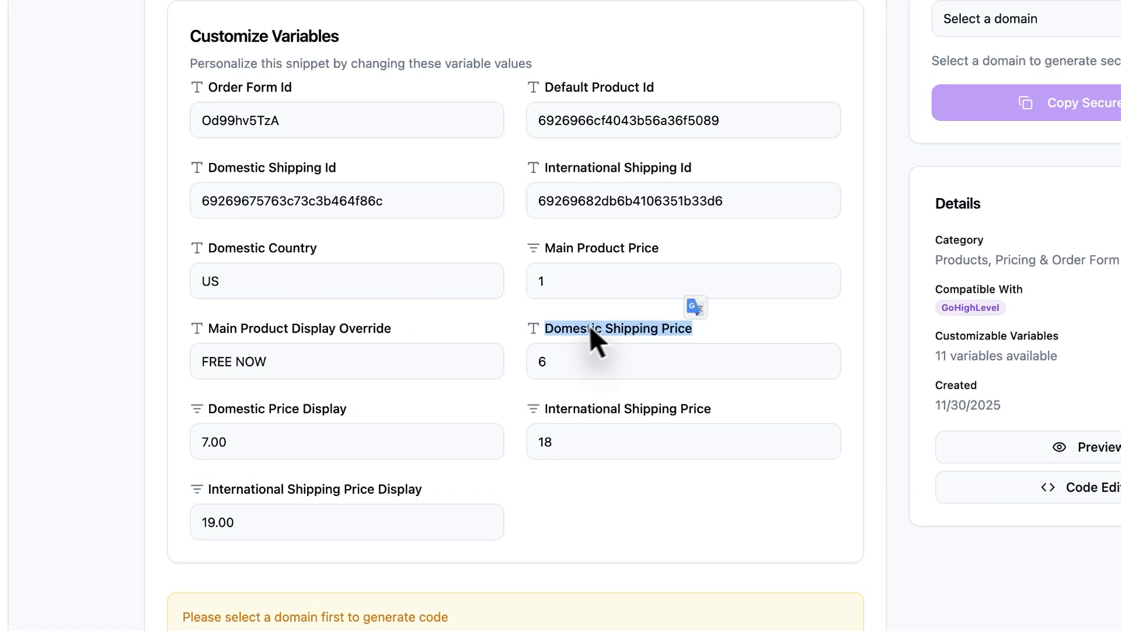
{"action": "left_click", "coordinate": [555, 358]}
{"action": "left_click", "coordinate": [558, 279]}
{"action": "key", "text": "BackSpace"}
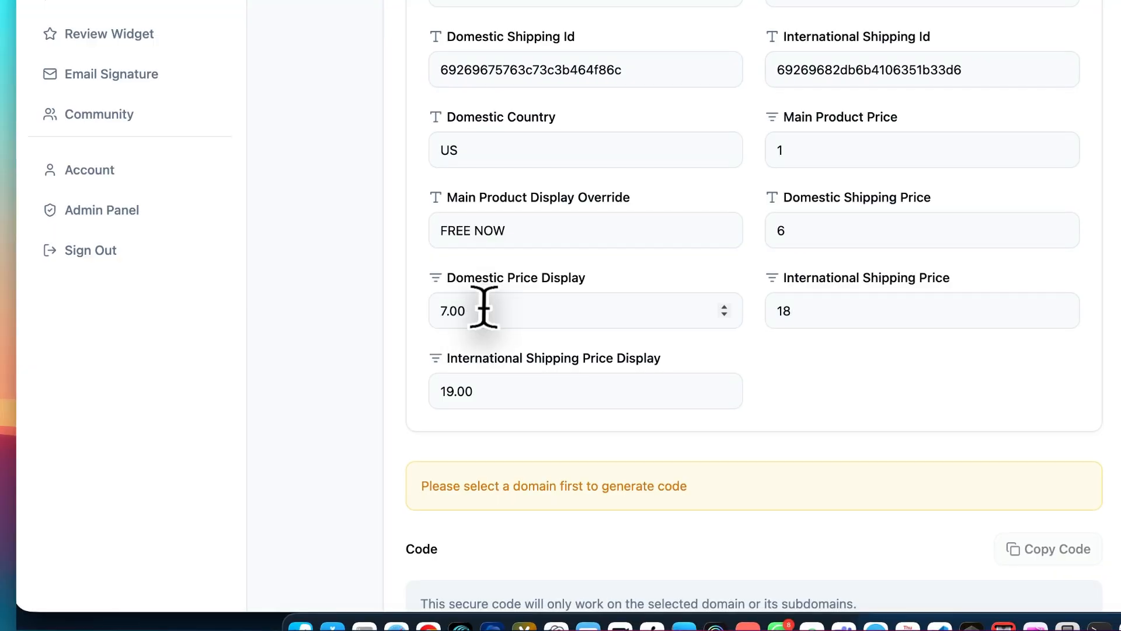
{"action": "left_click_drag", "start_coordinate": [450, 278], "coordinate": [578, 279]}
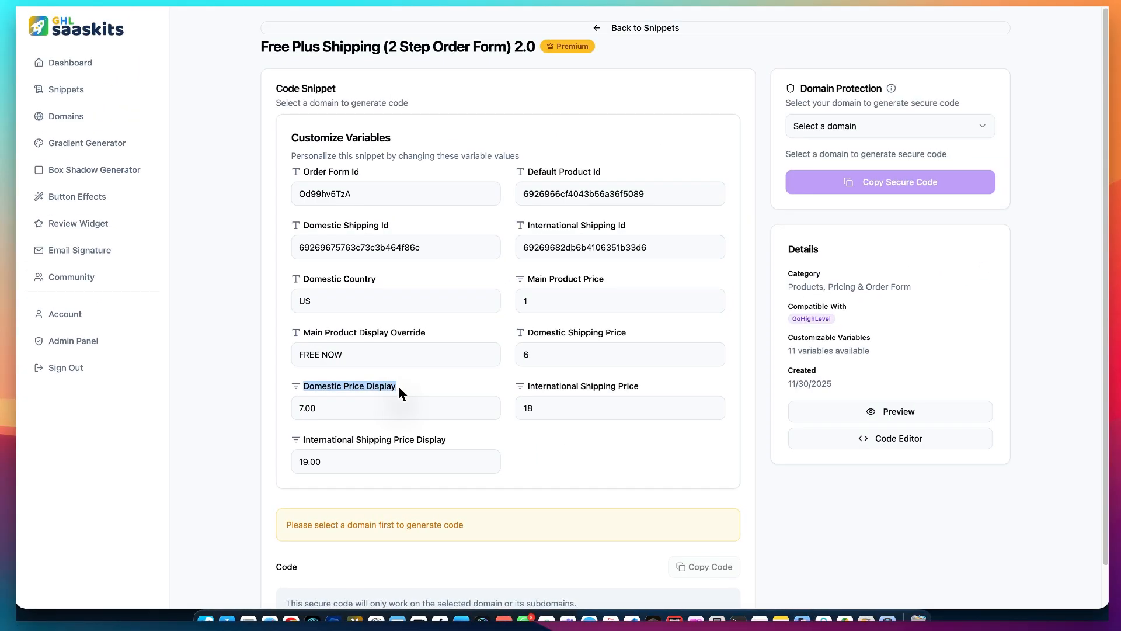
{"action": "left_click", "coordinate": [304, 408]}
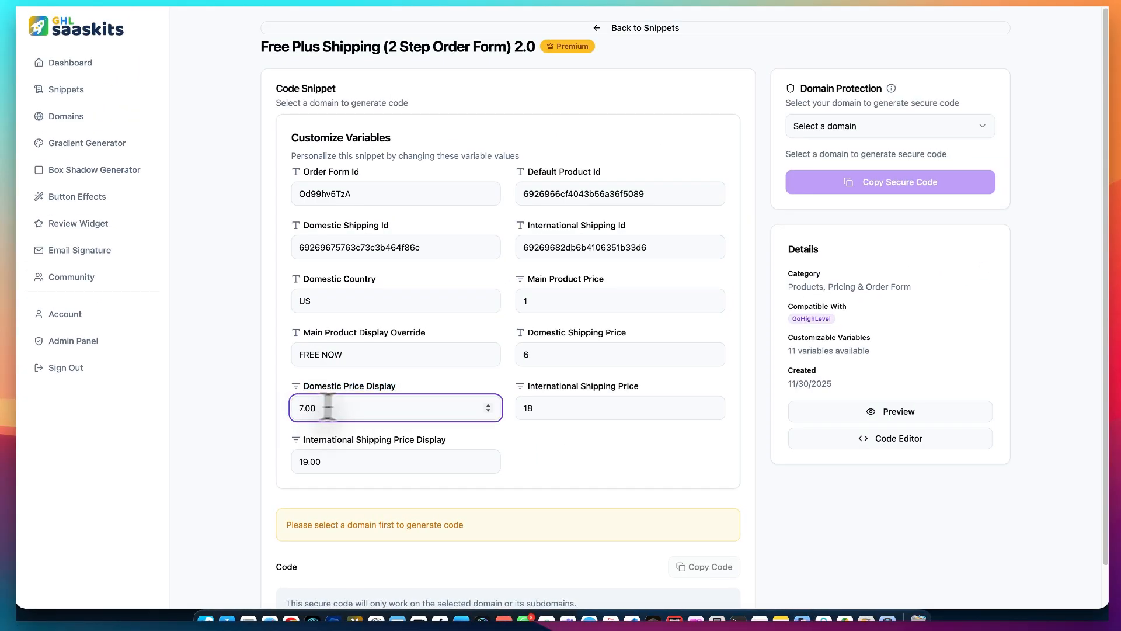
{"action": "left_click", "coordinate": [549, 407]}
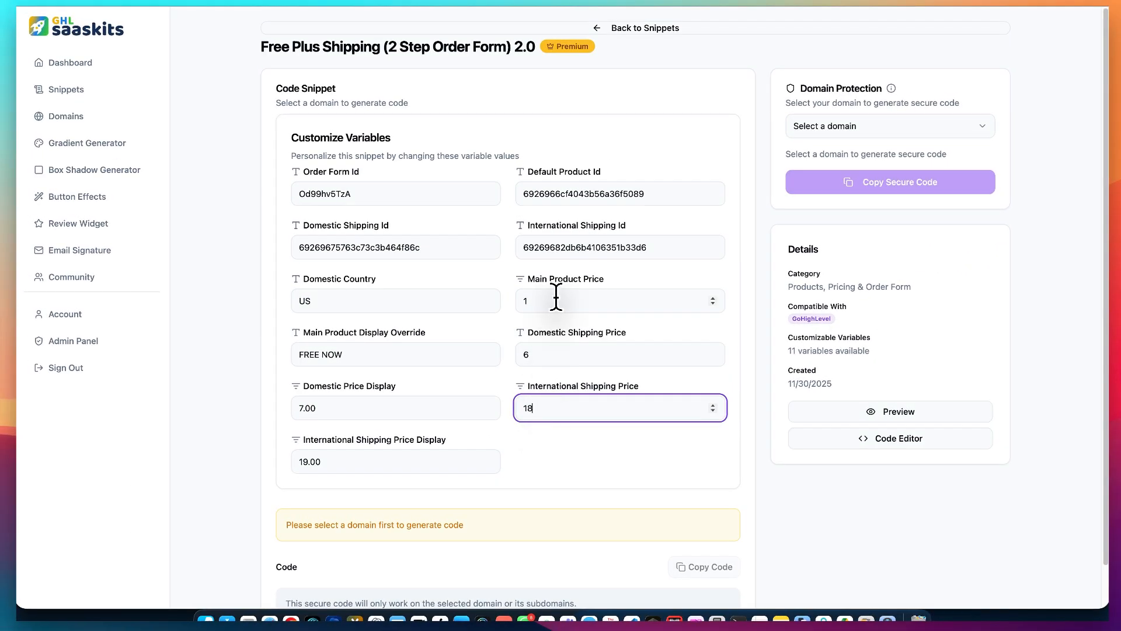
{"action": "left_click", "coordinate": [556, 299]}
{"action": "left_click_drag", "start_coordinate": [343, 453], "coordinate": [283, 453]}
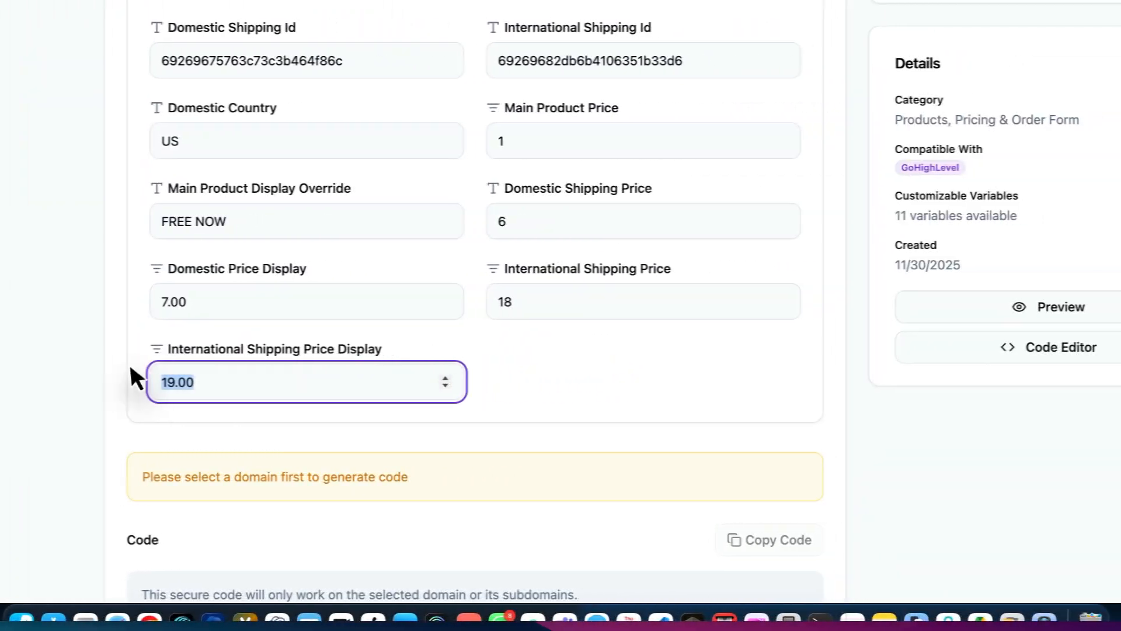
{"action": "left_click", "coordinate": [559, 350]}
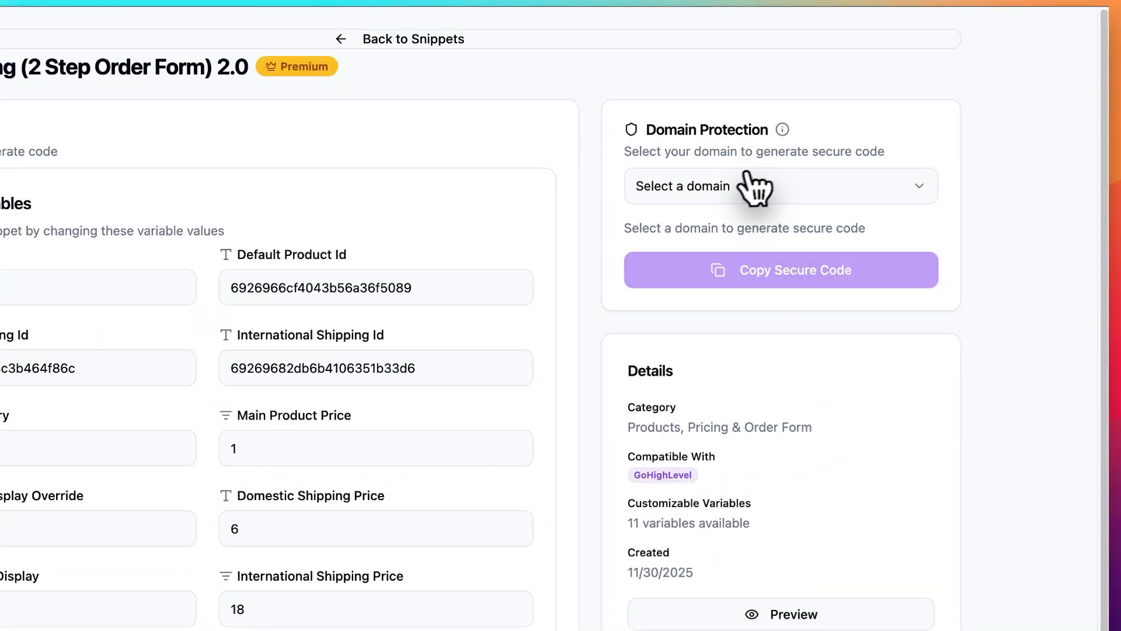
- Select ghlsaaskits.com as the protected domain for the snippet's secure code
{"action": "left_click", "coordinate": [747, 172]}
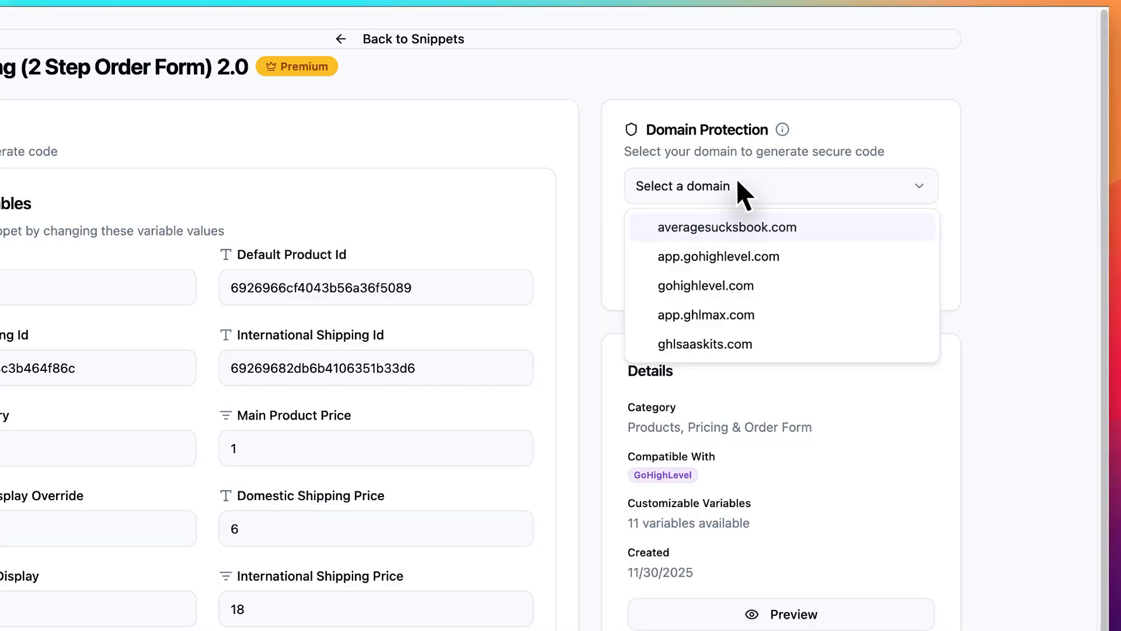
{"action": "left_click", "coordinate": [688, 343]}
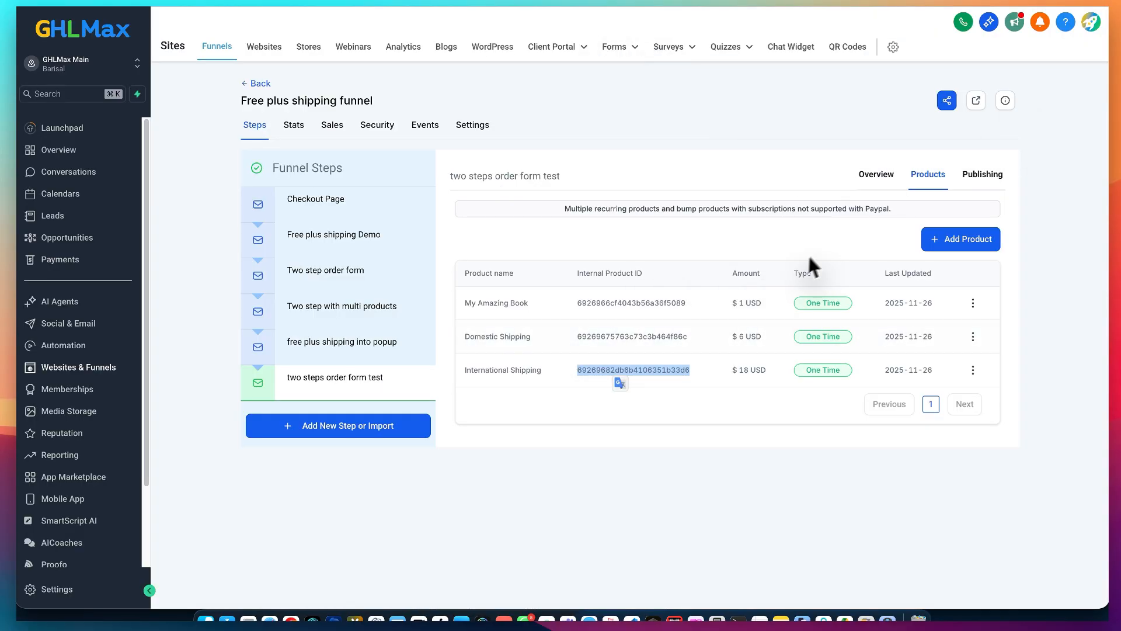
- Open the two steps order form test page for editing, check the domain in its URL, and return to the snippet
{"action": "left_click", "coordinate": [876, 182]}
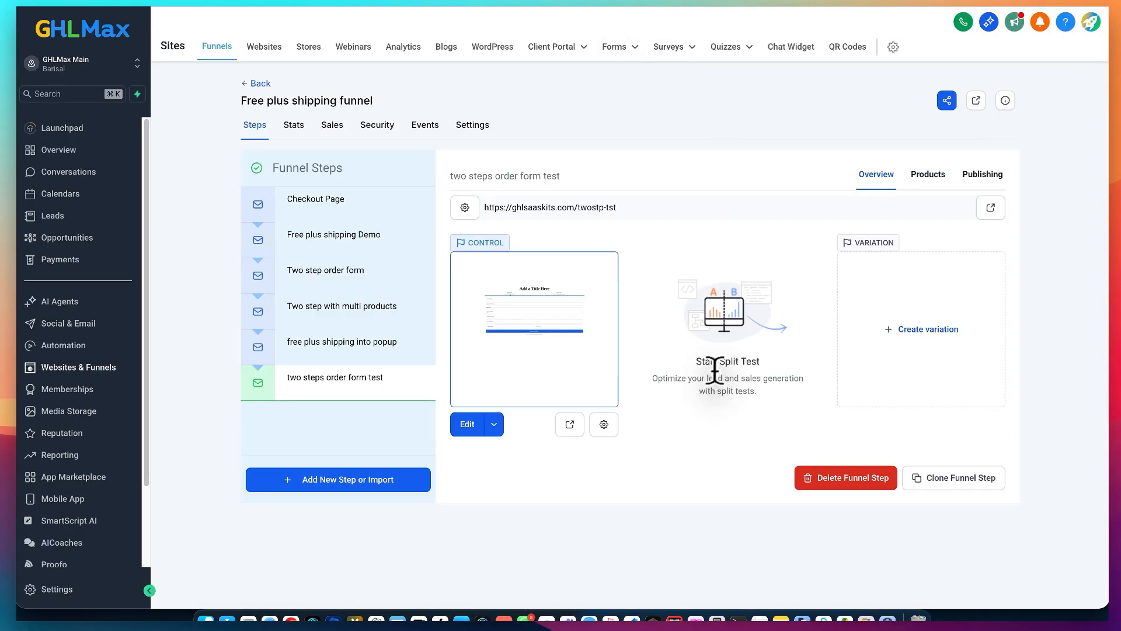
{"action": "left_click", "coordinate": [467, 425]}
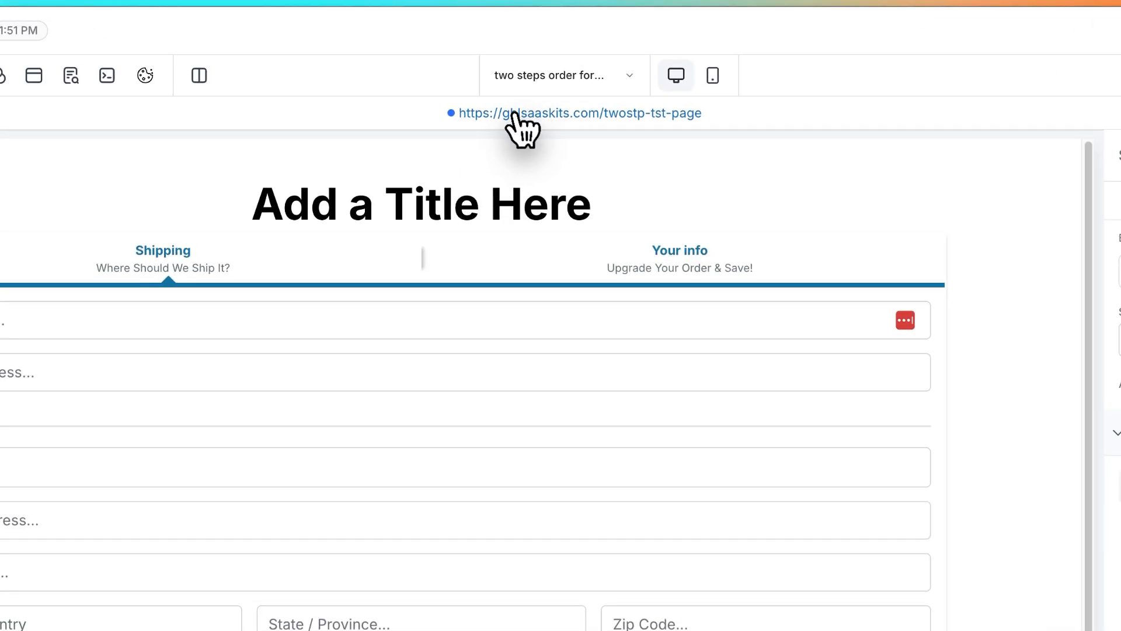
{"action": "left_click", "coordinate": [533, 100]}
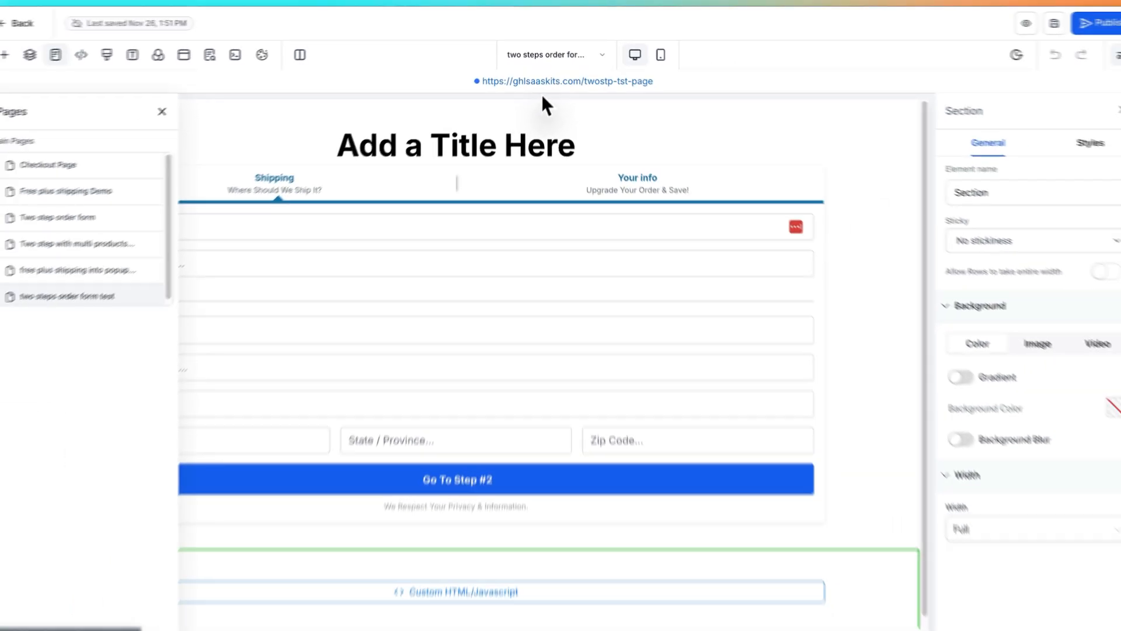
{"action": "left_click", "coordinate": [505, 10]}
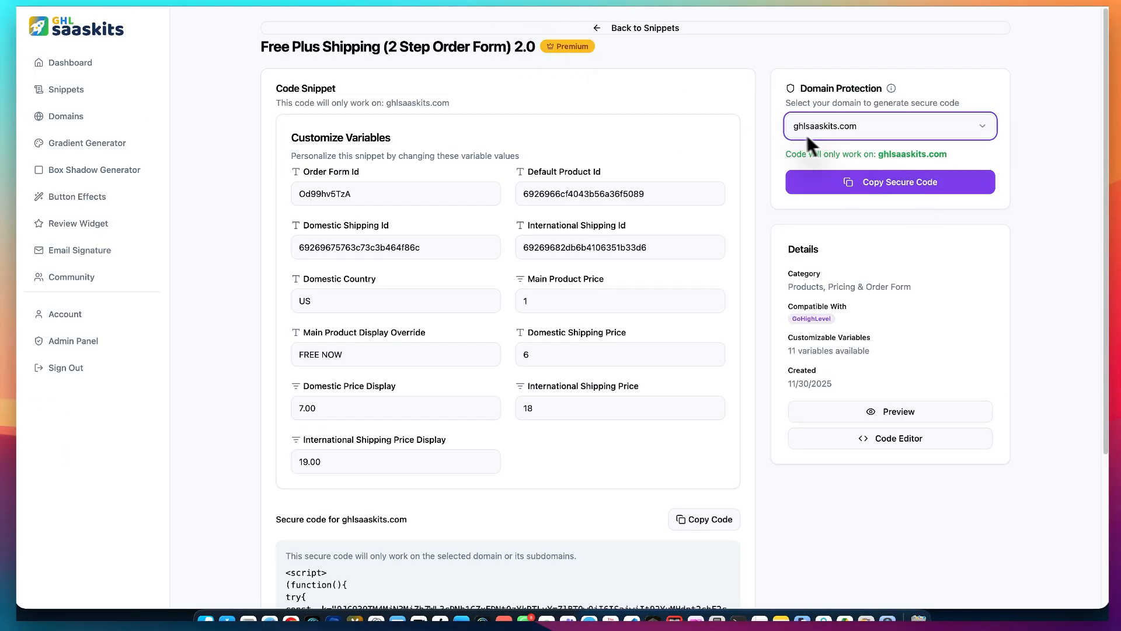
- Copy the secure code and add a Custom Code element directly beneath the two step order form on the test page
{"action": "left_click", "coordinate": [885, 182]}
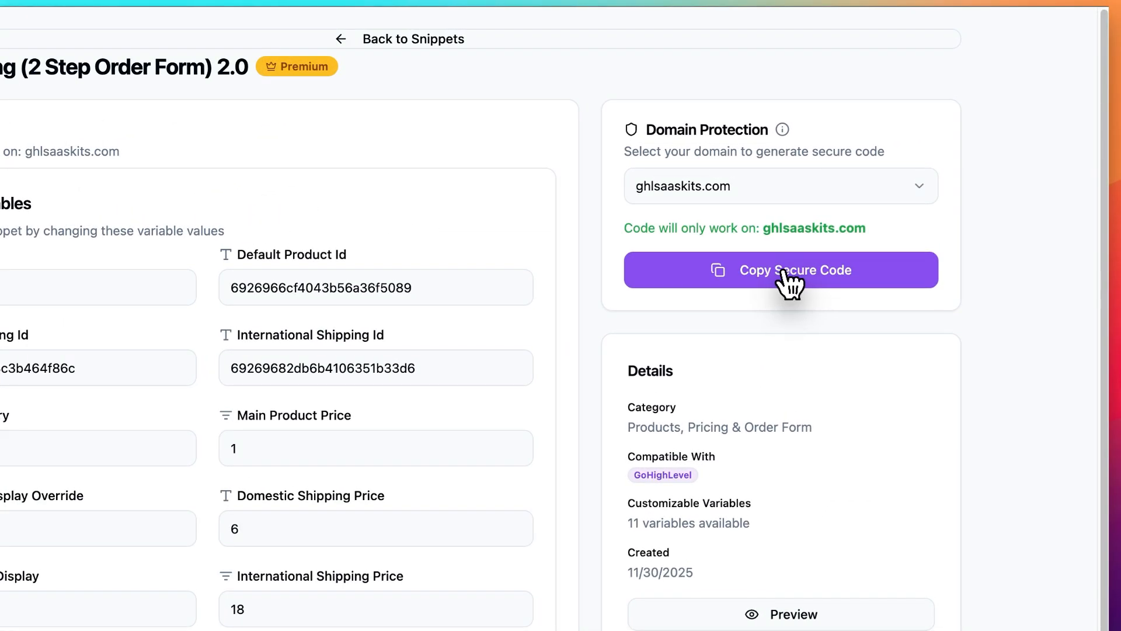
{"action": "key", "text": "ctrl+Tab"}
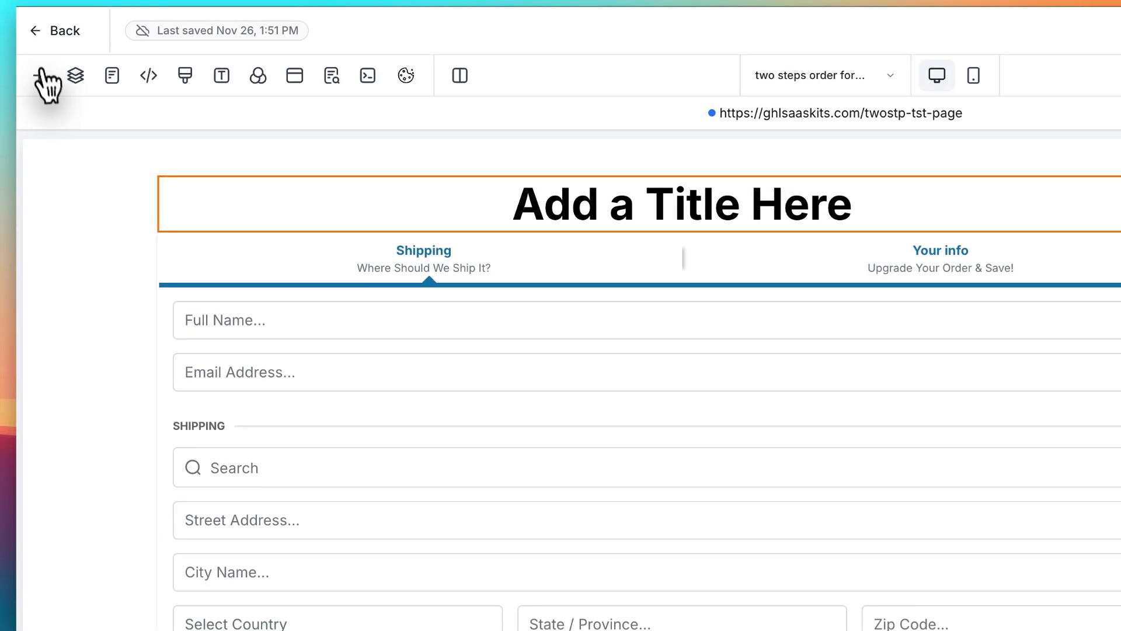
{"action": "left_click", "coordinate": [40, 71]}
{"action": "left_click", "coordinate": [289, 211]}
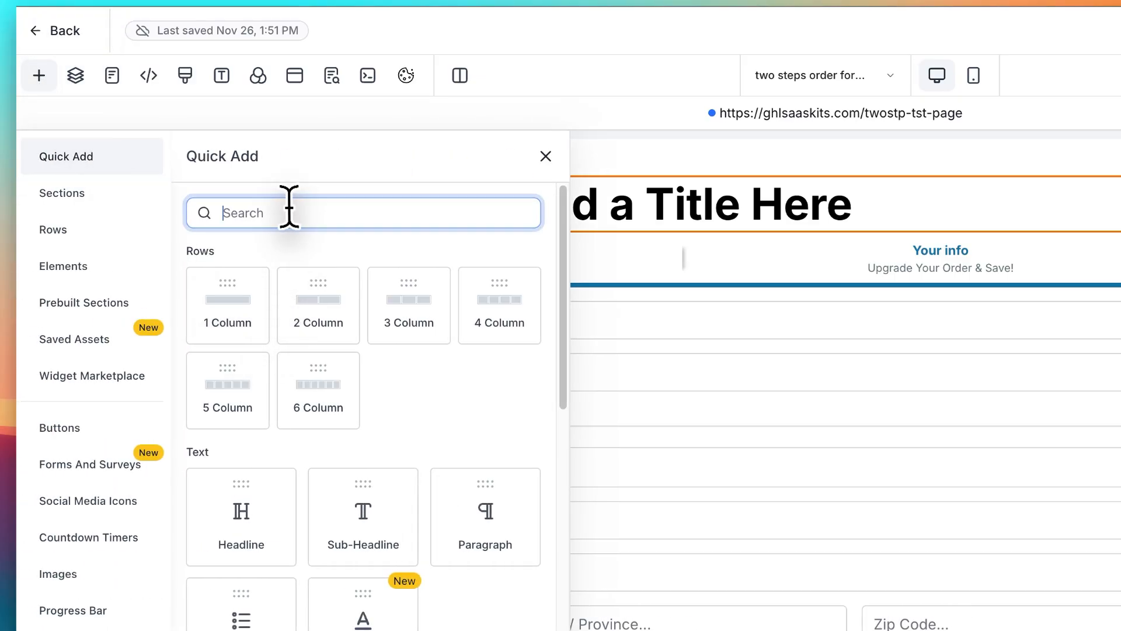
{"action": "type", "text": "co"}
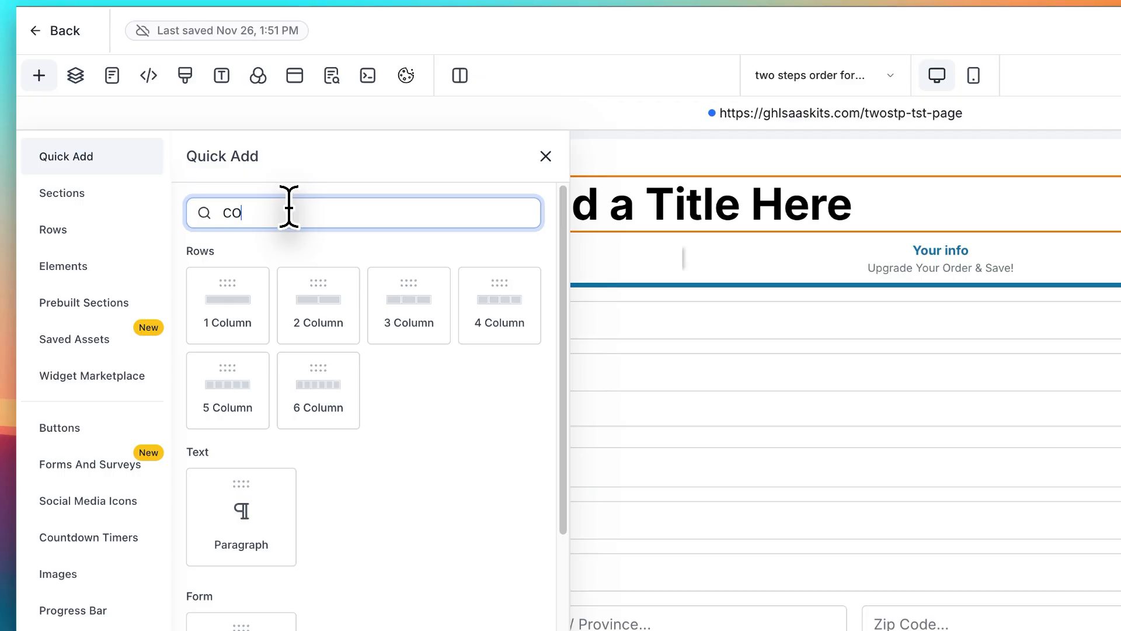
{"action": "key", "text": "BackSpace"}
{"action": "type", "text": "od"}
{"action": "left_click_drag", "start_coordinate": [242, 333], "coordinate": [554, 500]}
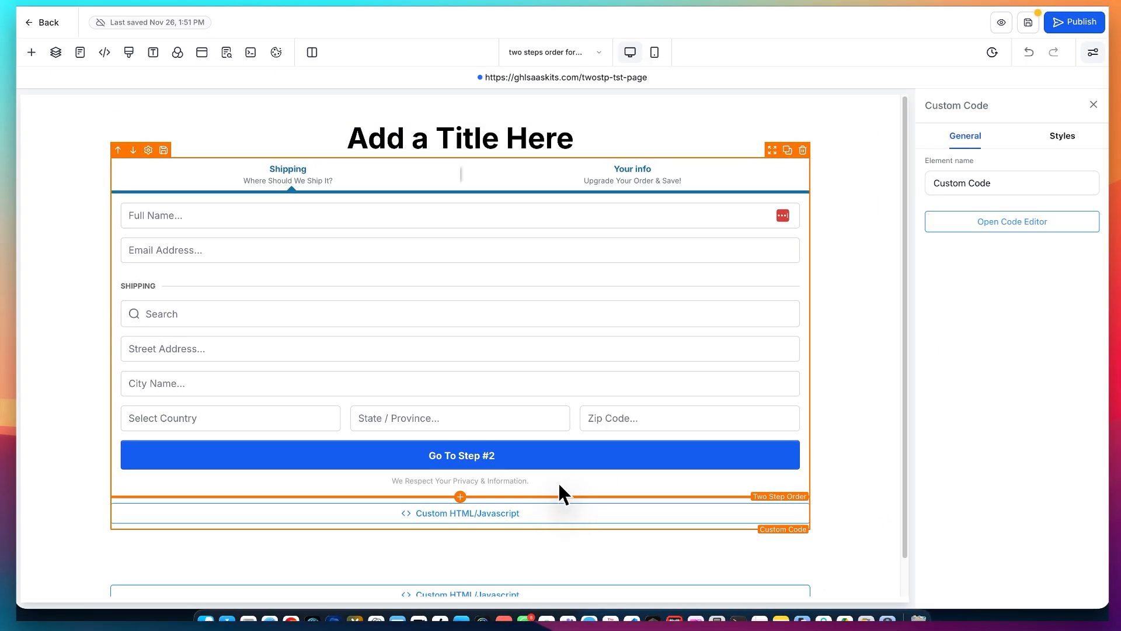
- Delete the older custom code element lower on the page and save the copied secure code in the new Custom Code element
{"action": "scroll", "coordinate": [560, 485], "scroll_direction": "down", "scroll_amount": 1}
{"action": "left_click", "coordinate": [803, 531]}
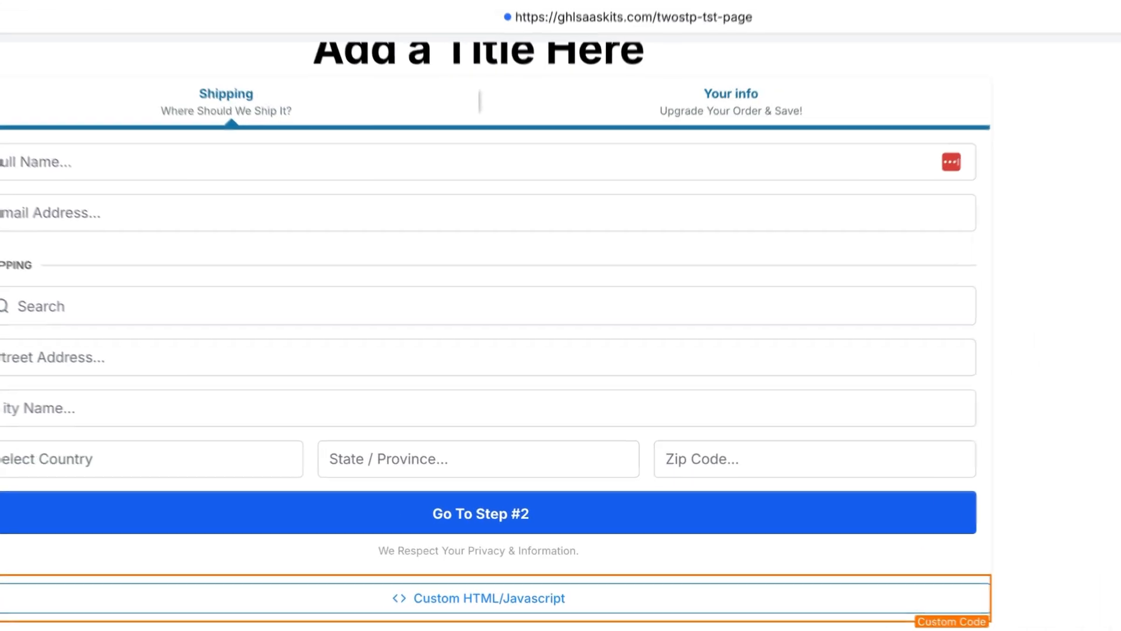
{"action": "left_click", "coordinate": [1013, 222]}
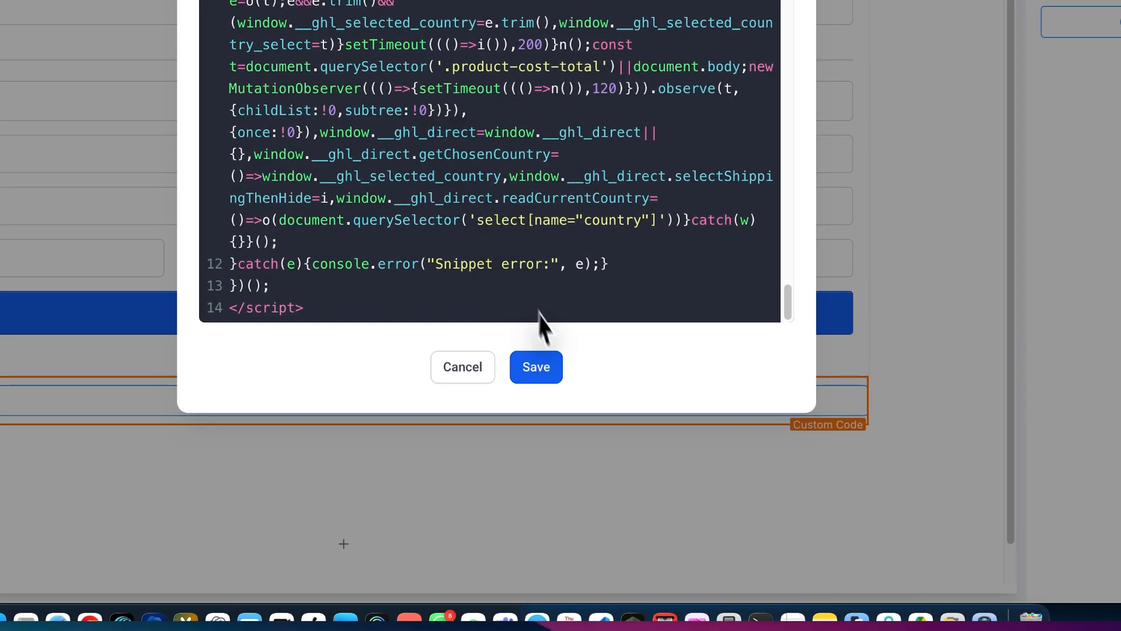
{"action": "left_click", "coordinate": [564, 410]}
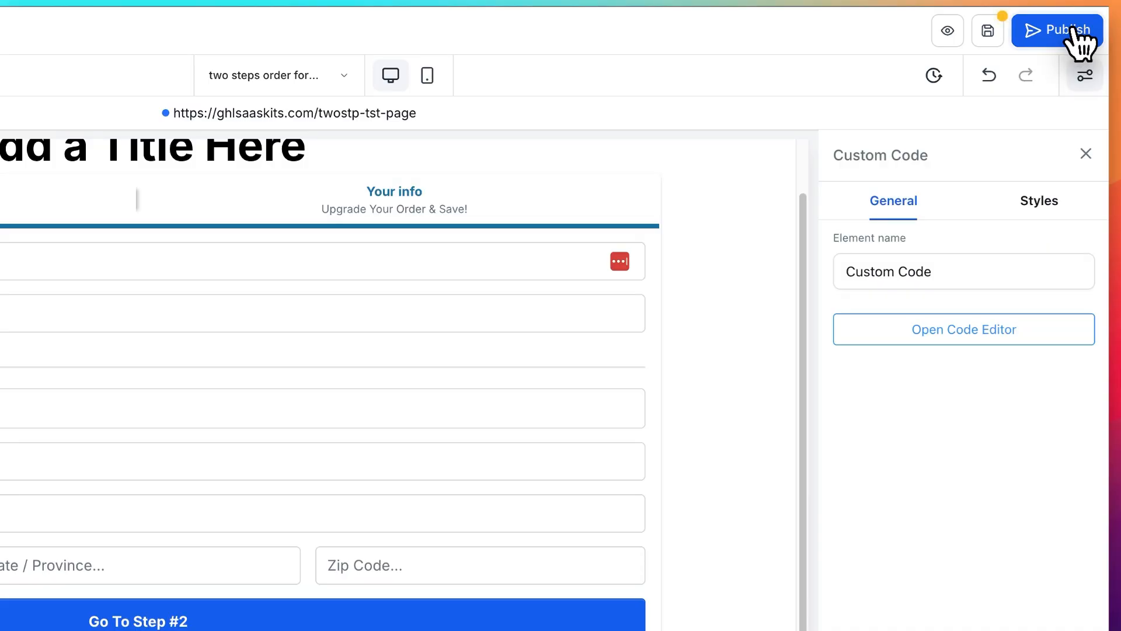
- Publish the two steps order form page, close its SEO Meta Data settings, and open the live page
{"action": "left_click", "coordinate": [1074, 32]}
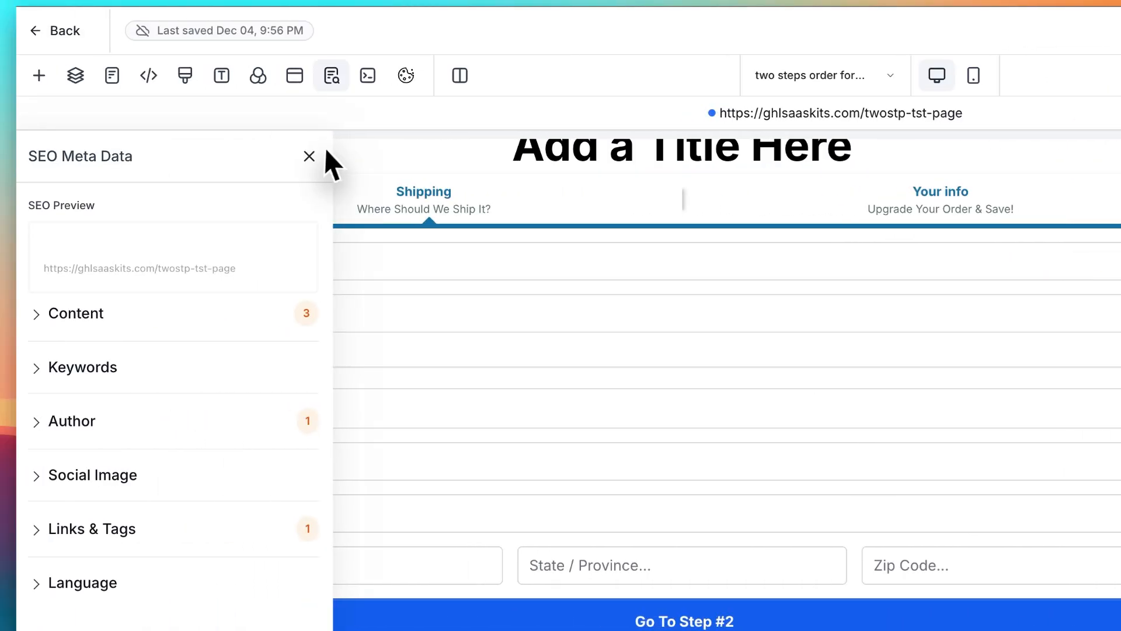
{"action": "left_click", "coordinate": [308, 156]}
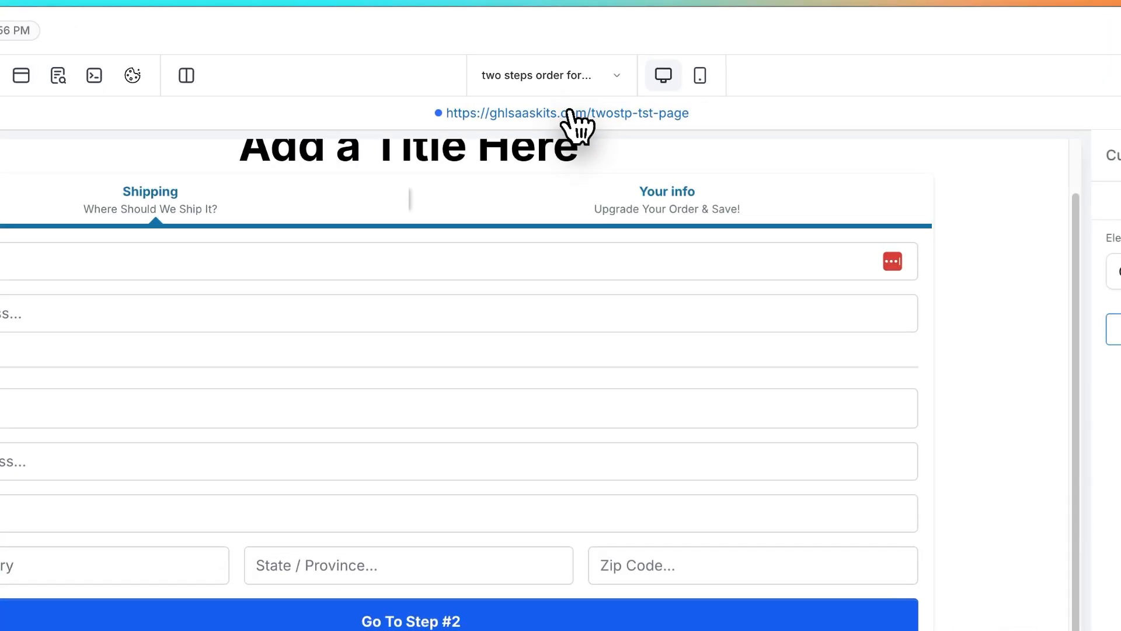
{"action": "left_click", "coordinate": [570, 112]}
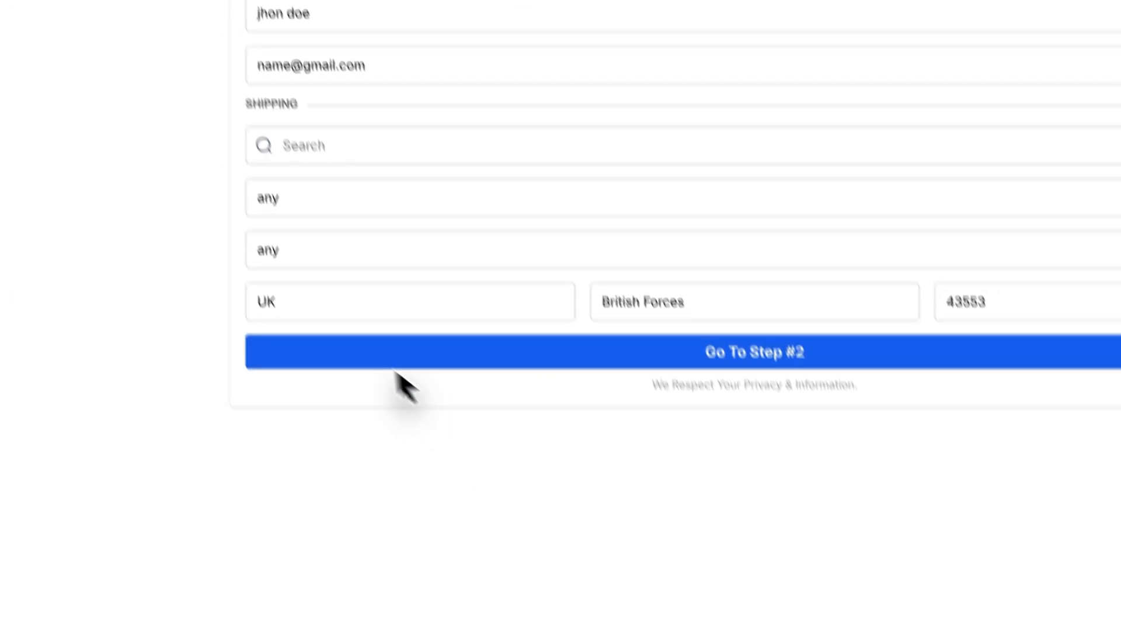
- Set the live form's shipping country to United States and state to Alabama, and proceed to step 2
{"action": "left_click", "coordinate": [368, 312]}
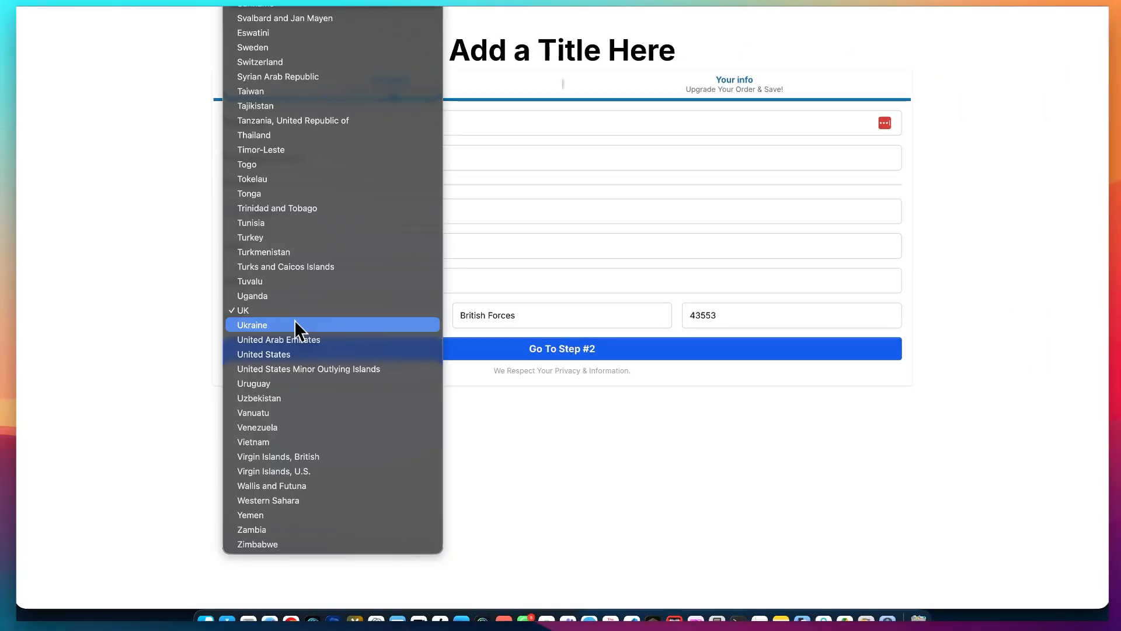
{"action": "left_click", "coordinate": [291, 354]}
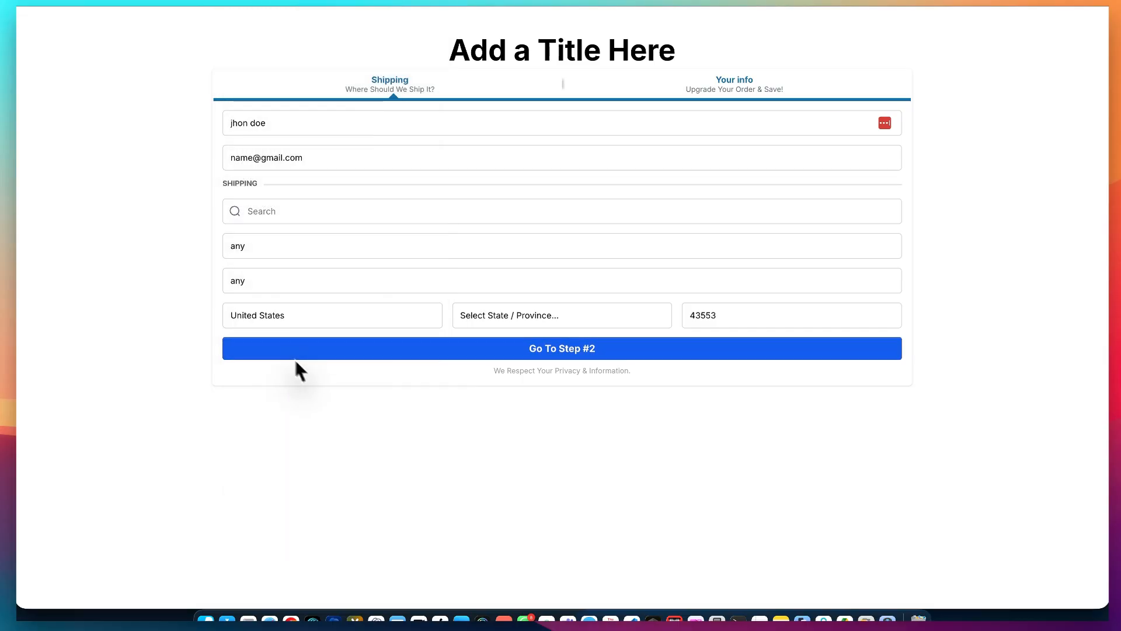
{"action": "left_click", "coordinate": [596, 314]}
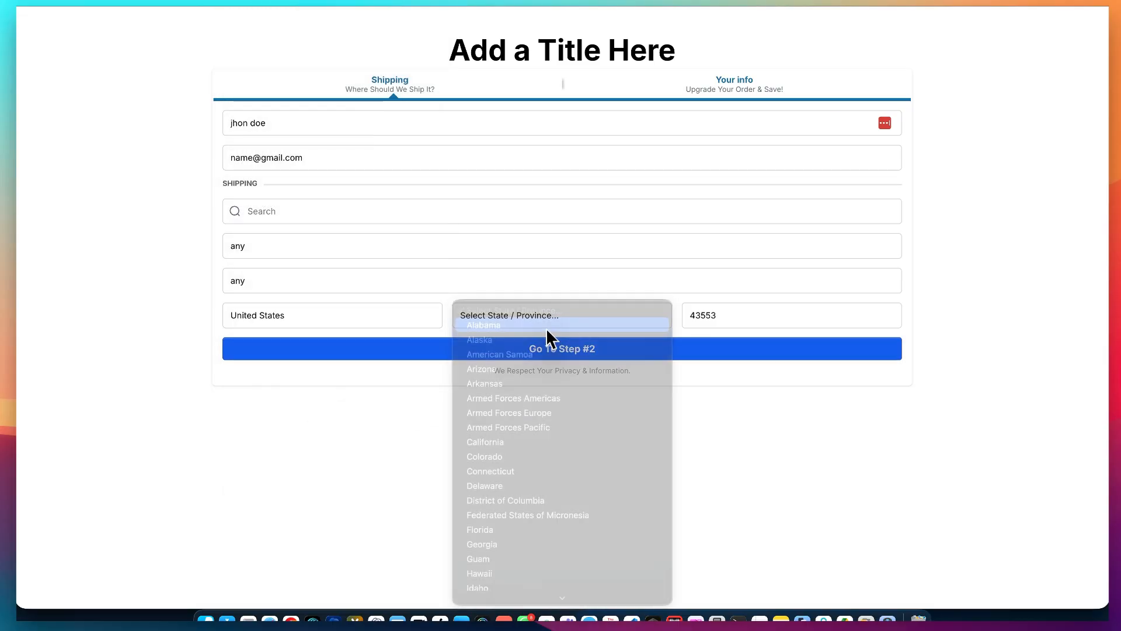
{"action": "left_click", "coordinate": [545, 326]}
{"action": "left_click", "coordinate": [548, 348]}
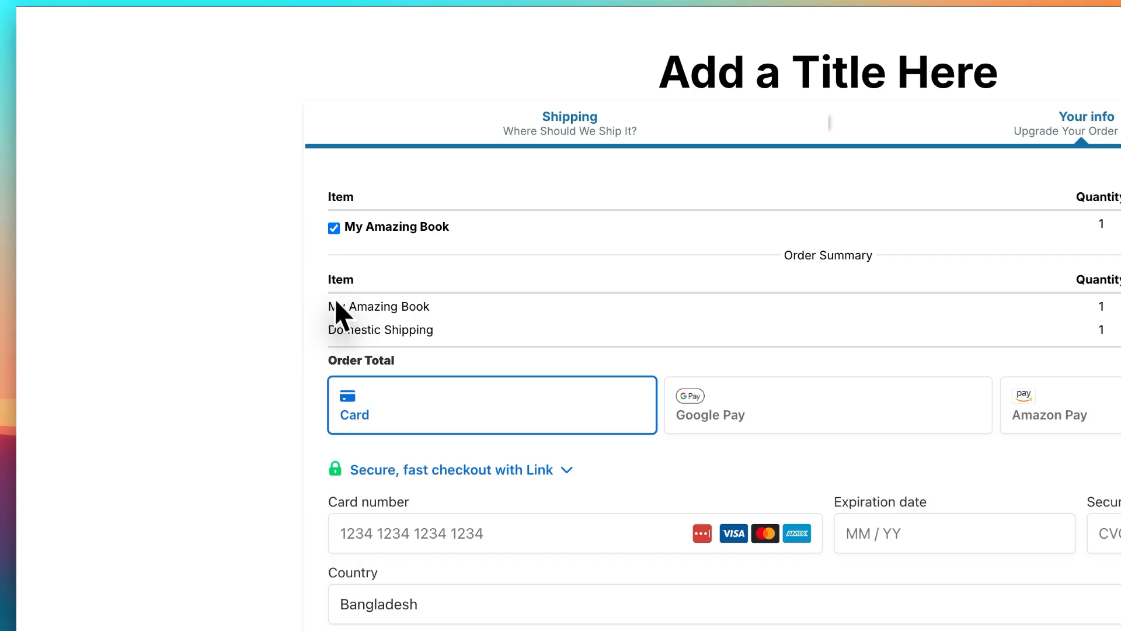
- Compare the domestic order summary's product and shipping amounts with the snippet's display override, Main Product Price and Domestic Shipping Price
{"action": "left_click_drag", "start_coordinate": [329, 306], "coordinate": [426, 300]}
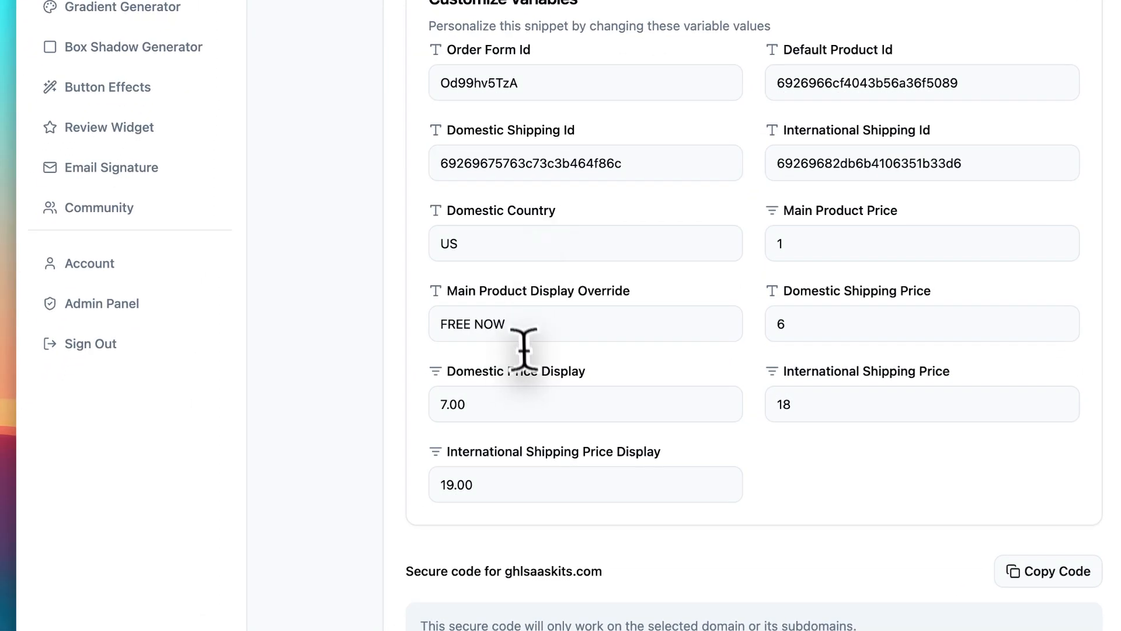
{"action": "left_click_drag", "start_coordinate": [511, 325], "coordinate": [426, 324]}
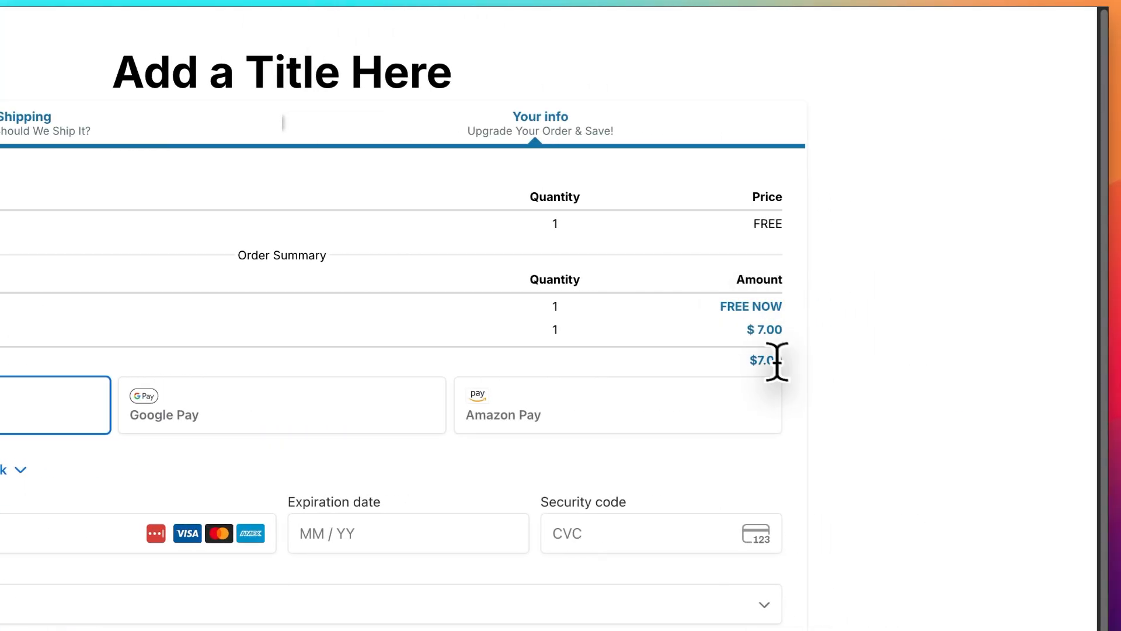
{"action": "left_click_drag", "start_coordinate": [757, 330], "coordinate": [773, 329]}
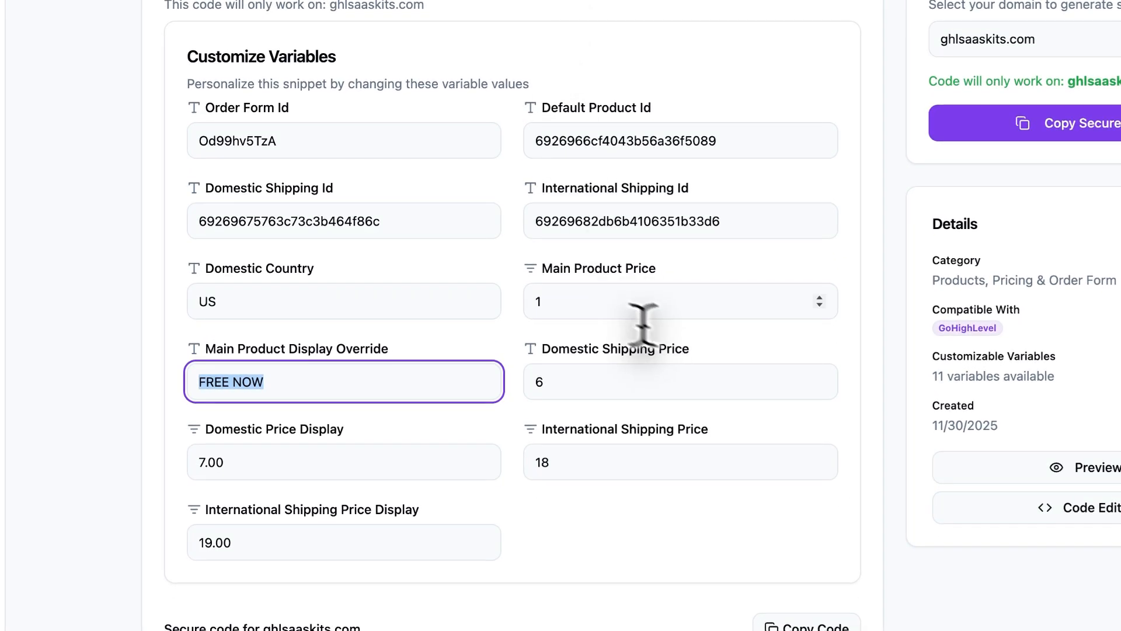
{"action": "left_click", "coordinate": [588, 298]}
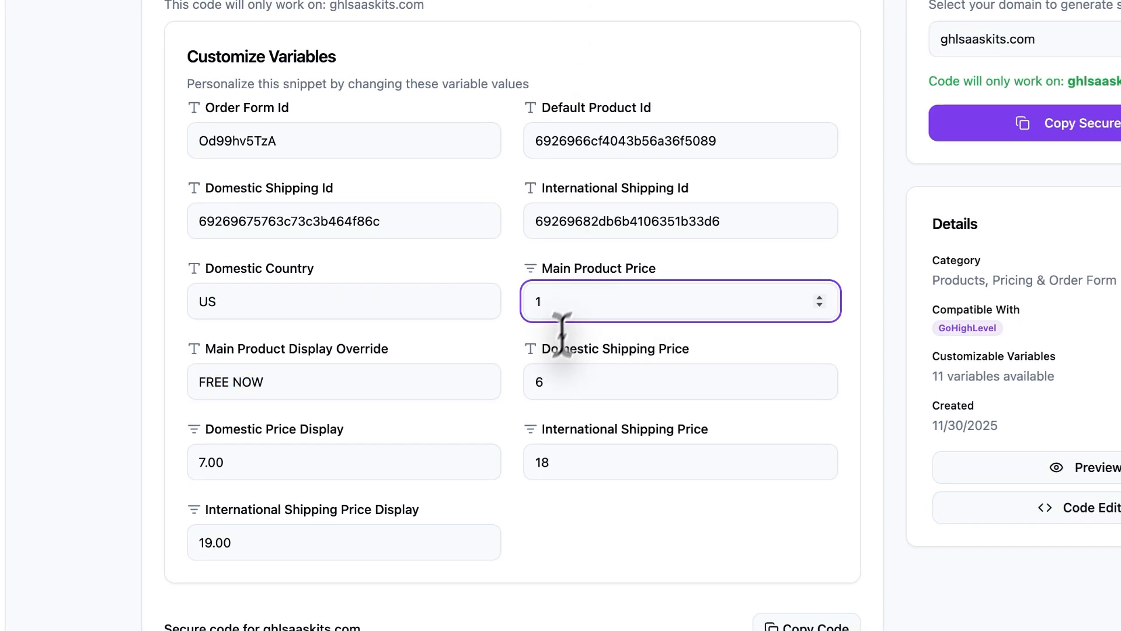
{"action": "left_click", "coordinate": [568, 382]}
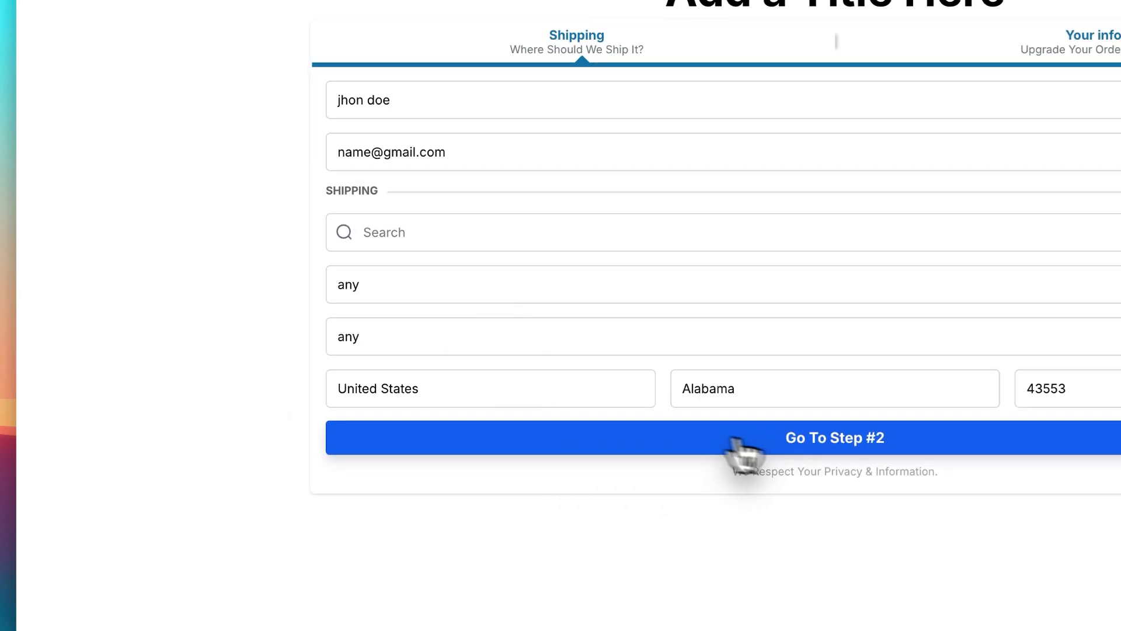
- Change the live form's shipping country to UK and state to British Forces, and proceed to step 2
{"action": "left_click", "coordinate": [547, 387]}
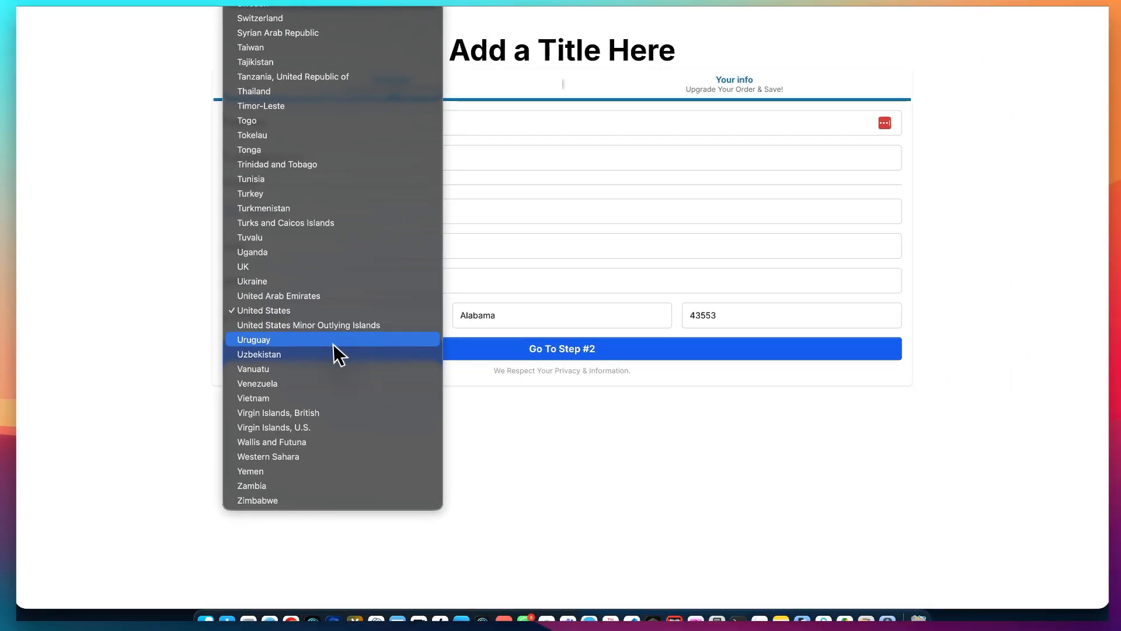
{"action": "left_click", "coordinate": [315, 266]}
{"action": "left_click", "coordinate": [533, 315]}
{"action": "left_click", "coordinate": [546, 325]}
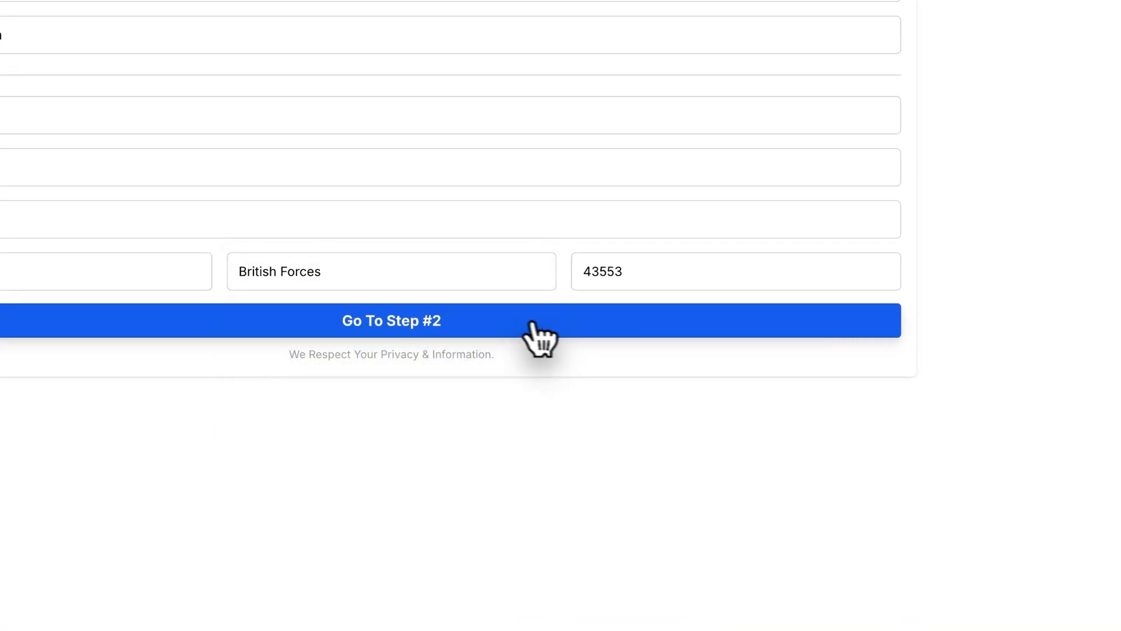
{"action": "left_click", "coordinate": [536, 325]}
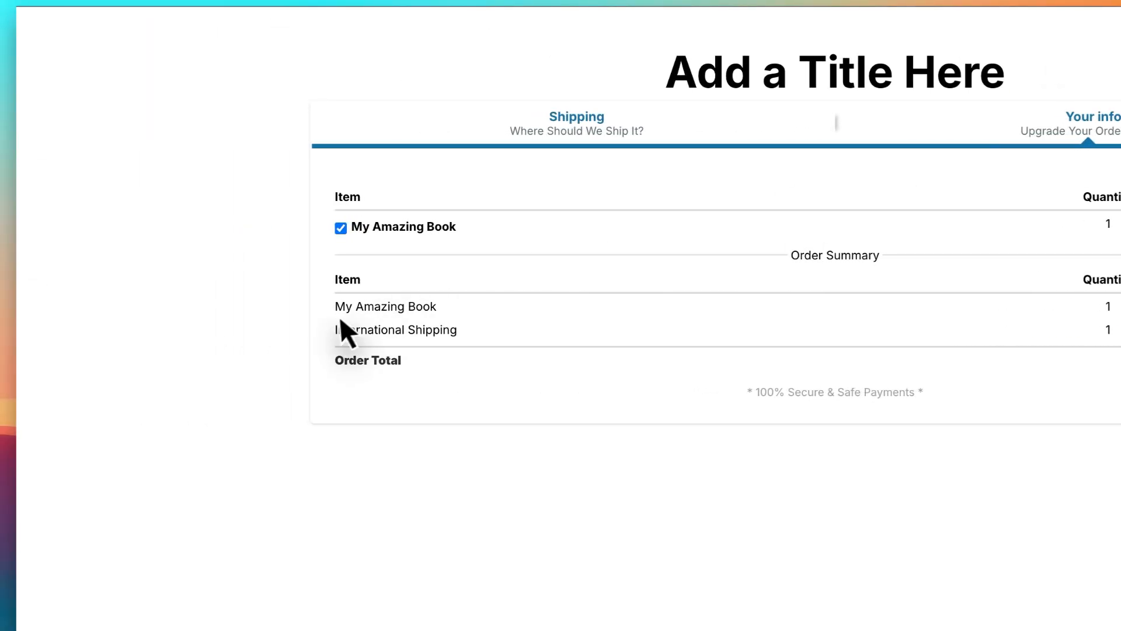
- Examine the order summary's product amount, shipping item and shipping amount for the UK order
{"action": "left_click_drag", "start_coordinate": [349, 306], "coordinate": [472, 306]}
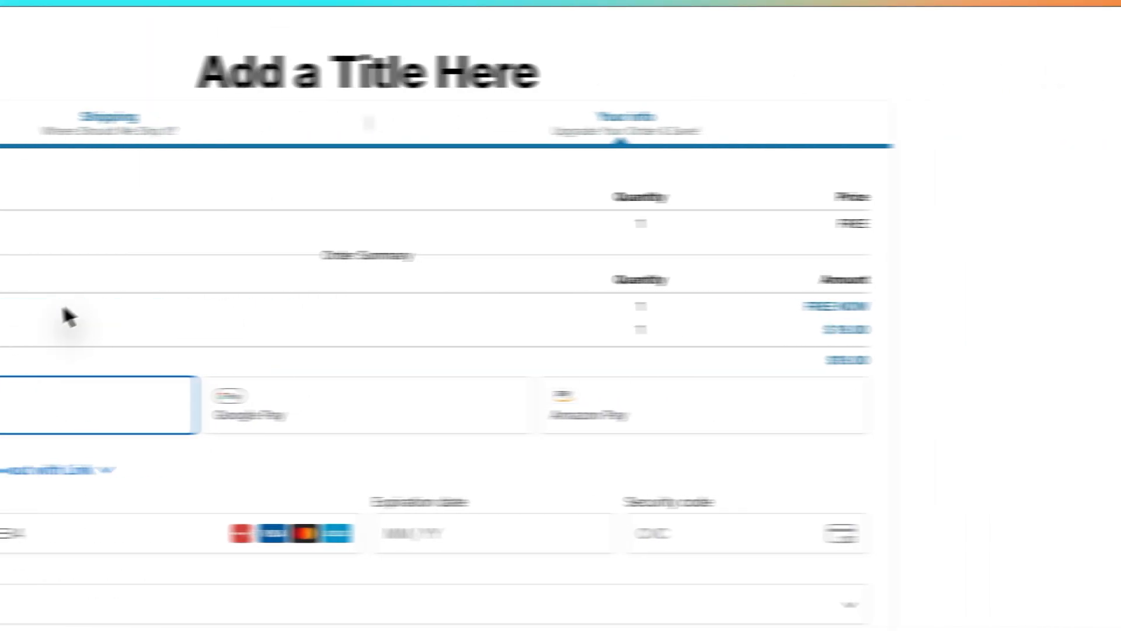
{"action": "left_click_drag", "start_coordinate": [823, 305], "coordinate": [860, 304]}
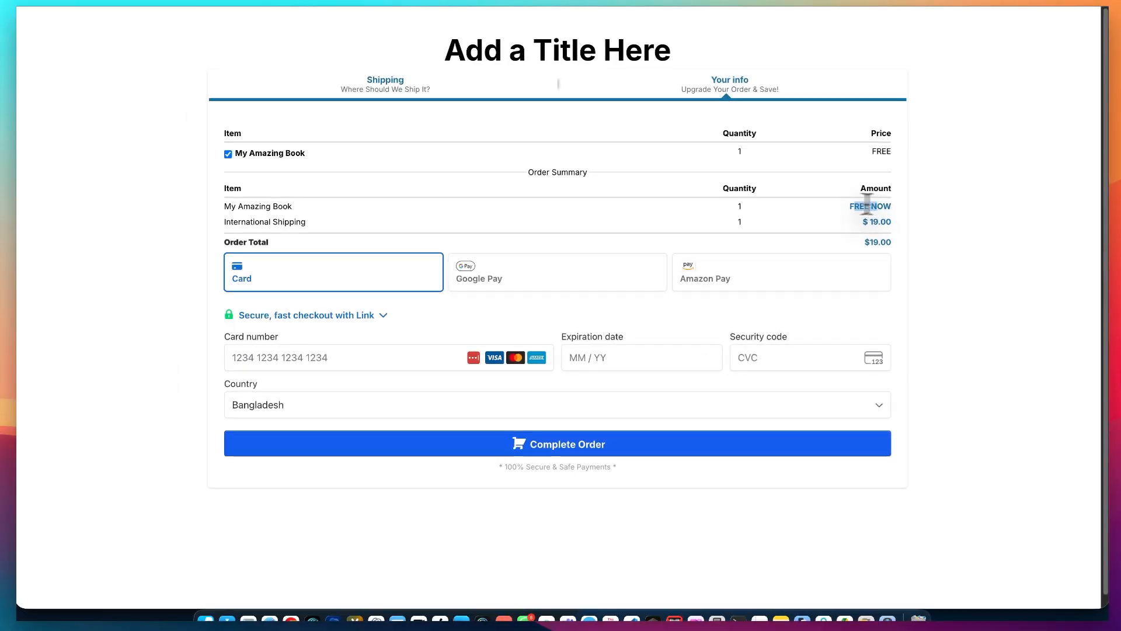
{"action": "left_click_drag", "start_coordinate": [221, 222], "coordinate": [303, 221]}
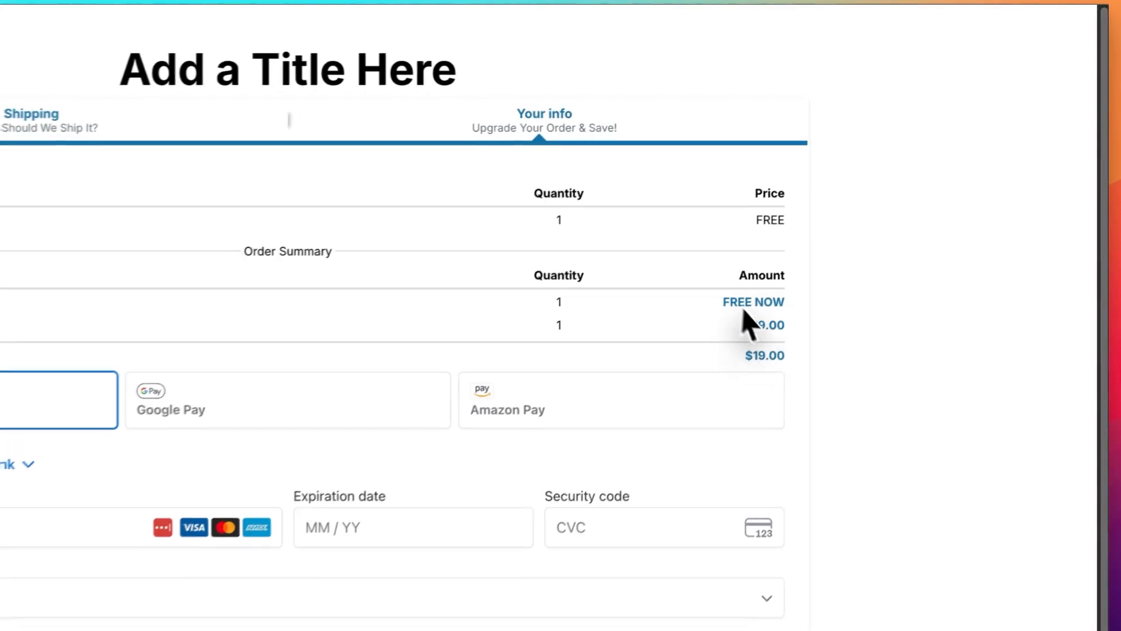
{"action": "left_click_drag", "start_coordinate": [750, 324], "coordinate": [816, 336]}
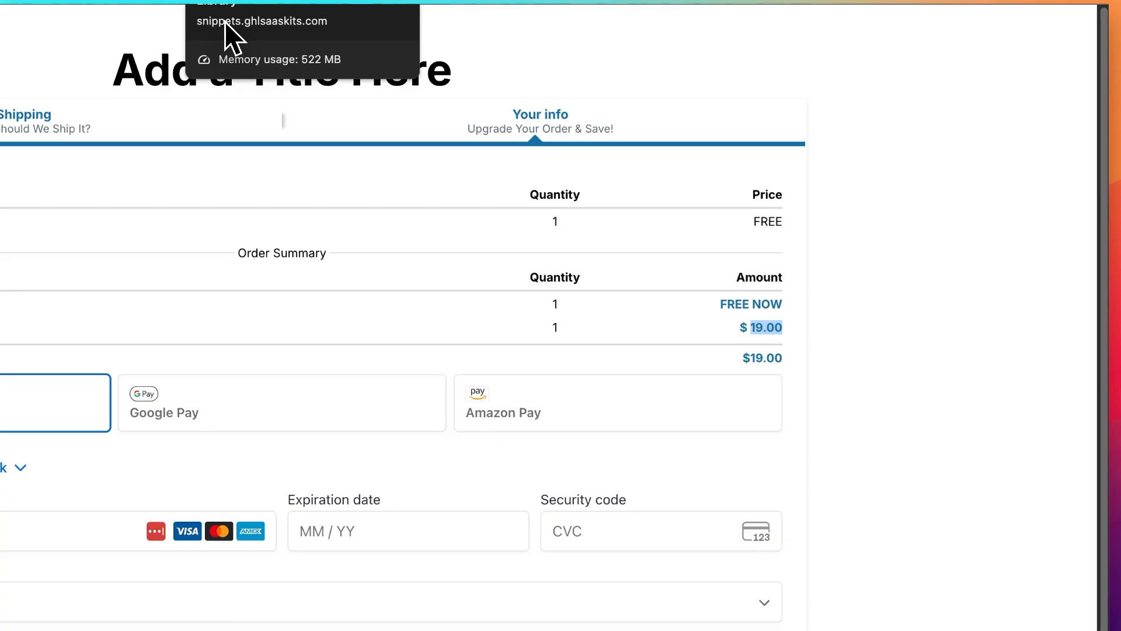
- Review the free book offer and shipping prices on the Expert Secrets funnel page, and return to the snippet's settings
{"action": "left_click", "coordinate": [363, 27]}
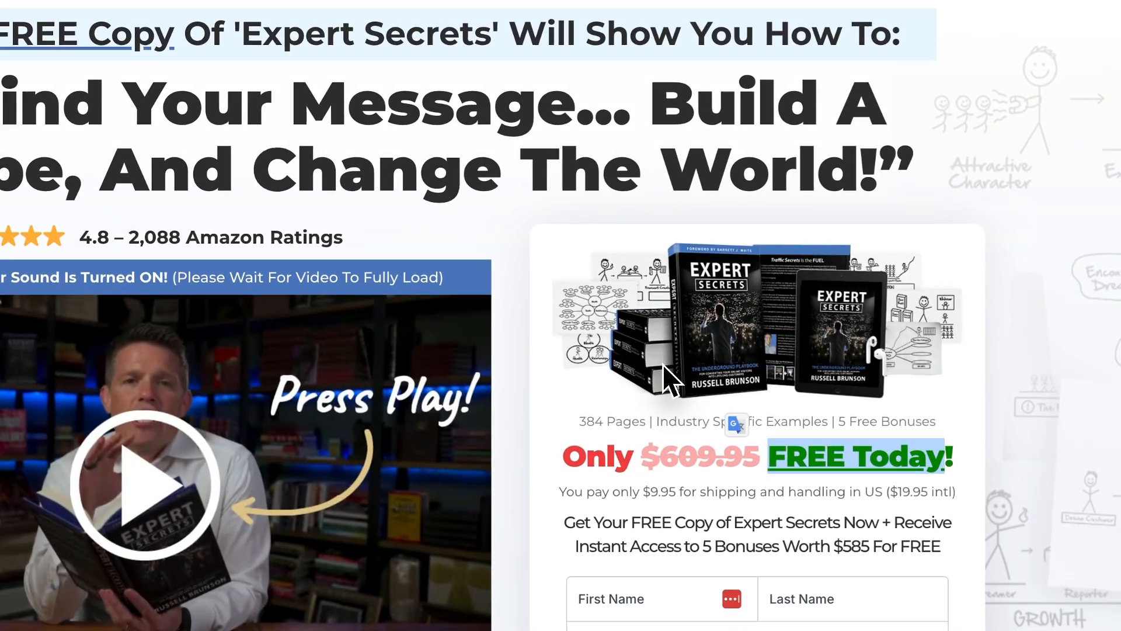
{"action": "scroll", "coordinate": [663, 369], "scroll_direction": "down", "scroll_amount": 1}
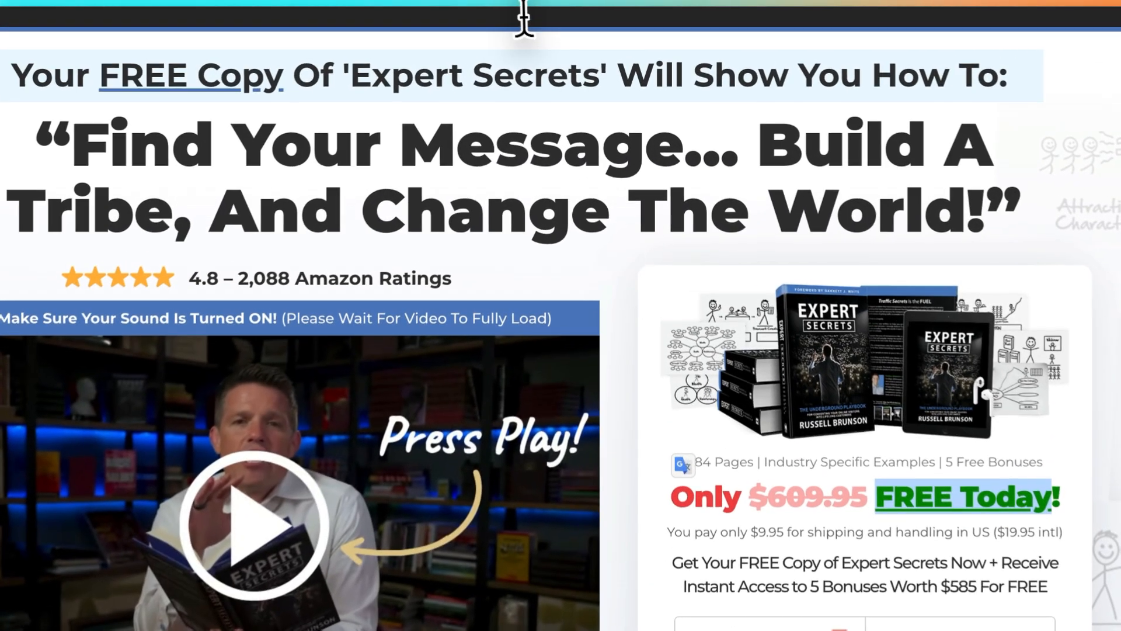
{"action": "left_click", "coordinate": [530, 16]}
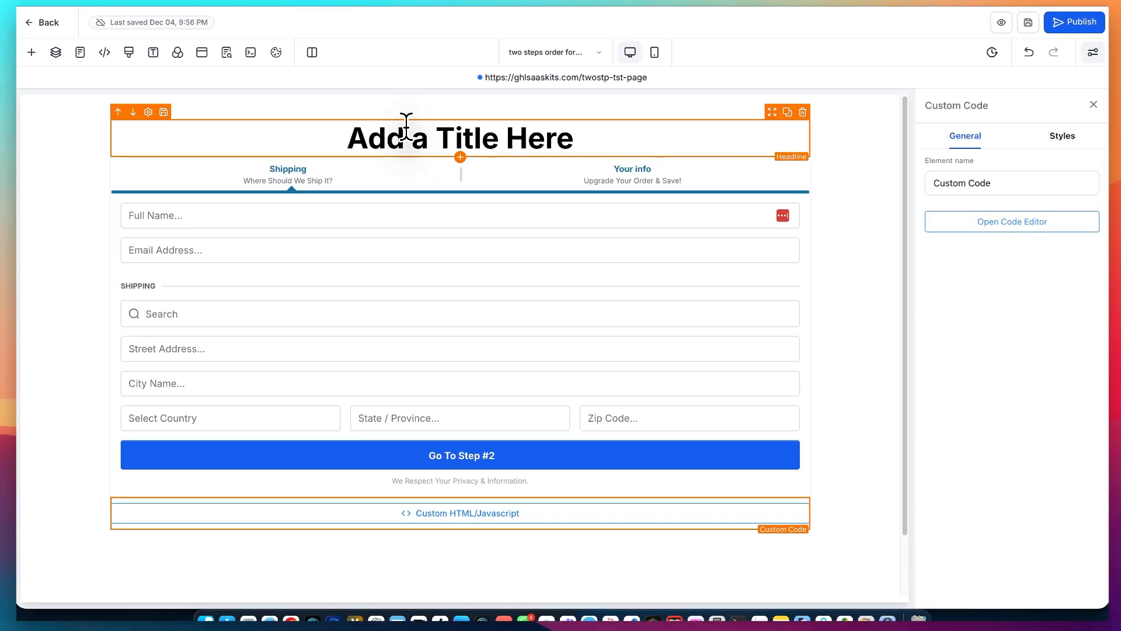
{"action": "left_click", "coordinate": [451, 33]}
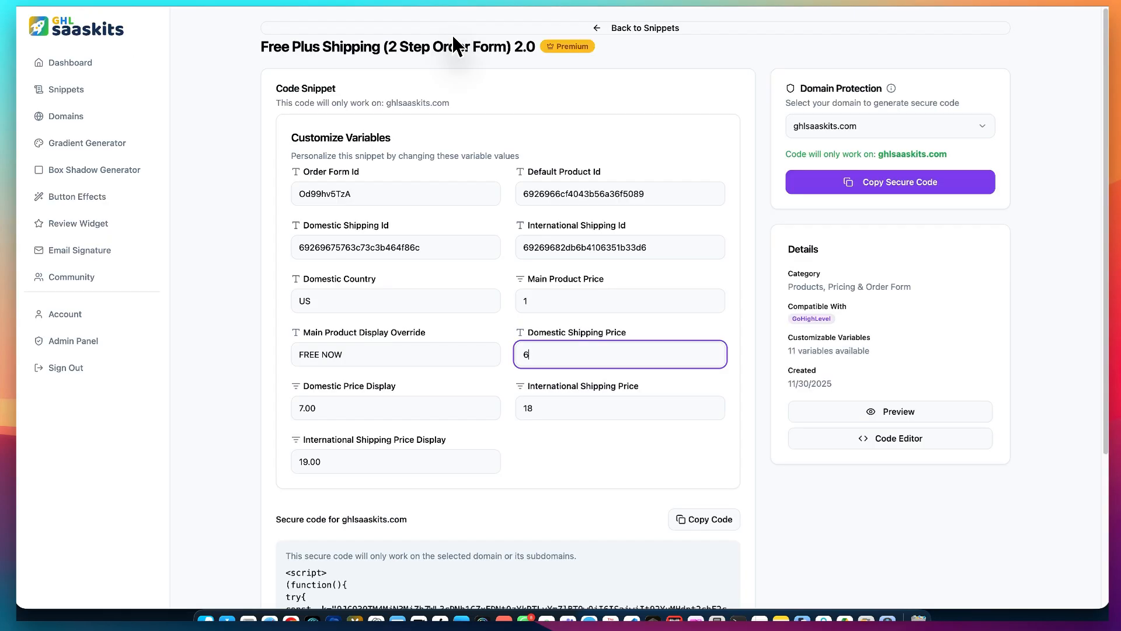
- Open the GHL SaaSKits dashboard, look over the product's public website, and return to the dashboard
{"action": "left_click", "coordinate": [115, 66]}
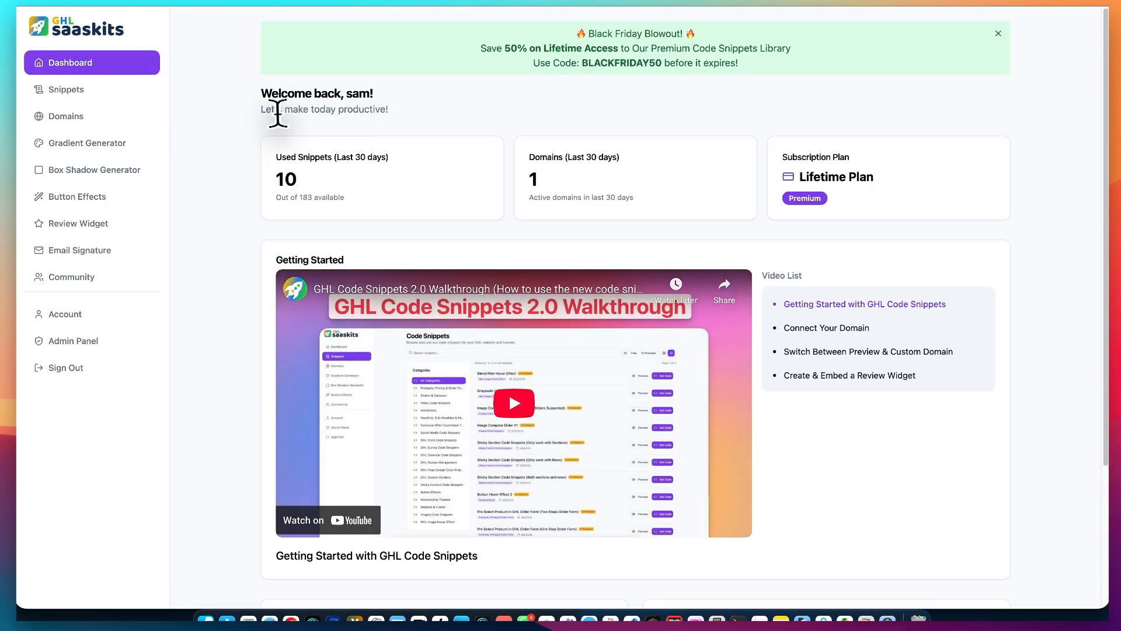
{"action": "left_click", "coordinate": [675, 6]}
{"action": "left_click", "coordinate": [675, 6]}
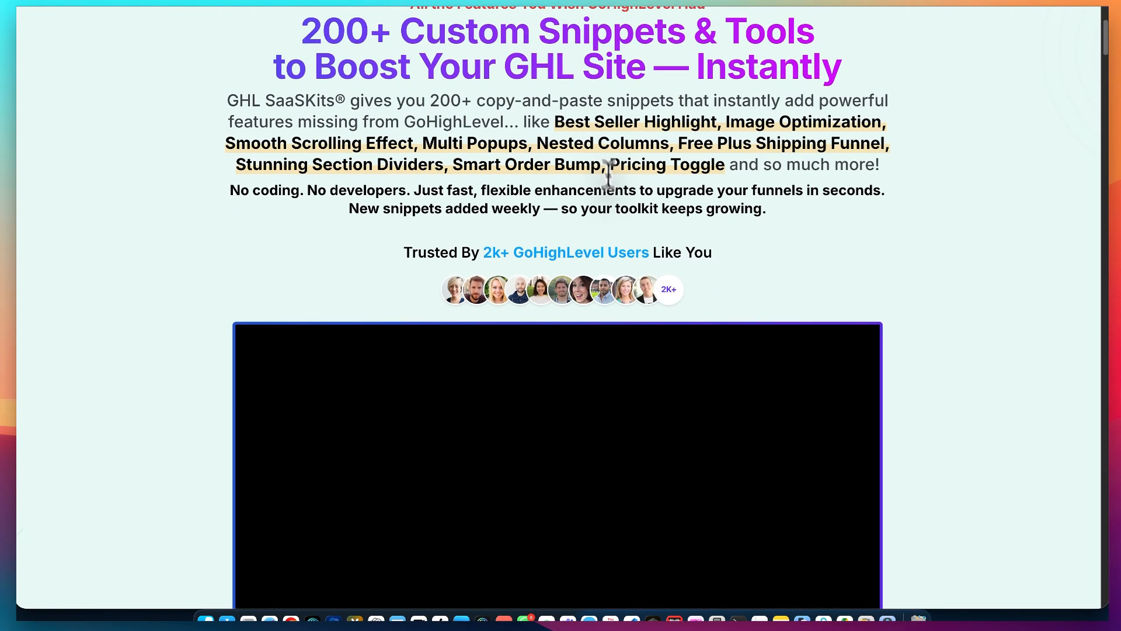
{"action": "scroll", "coordinate": [616, 193], "scroll_direction": "down", "scroll_amount": 4}
{"action": "scroll", "coordinate": [616, 193], "scroll_direction": "up", "scroll_amount": 8}
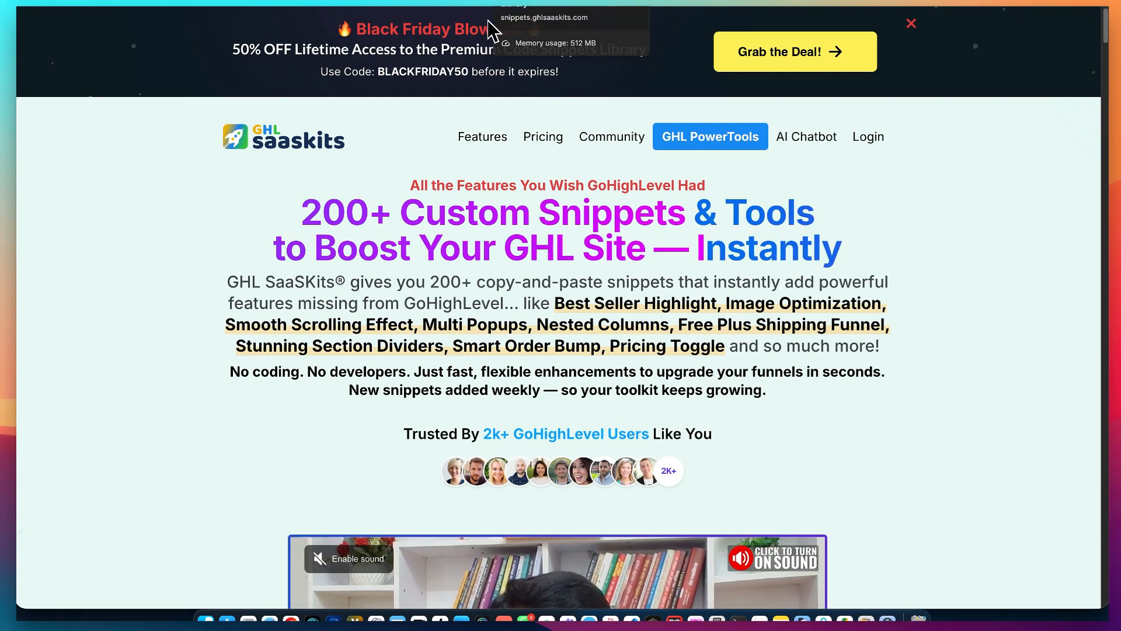
{"action": "left_click", "coordinate": [488, 27]}
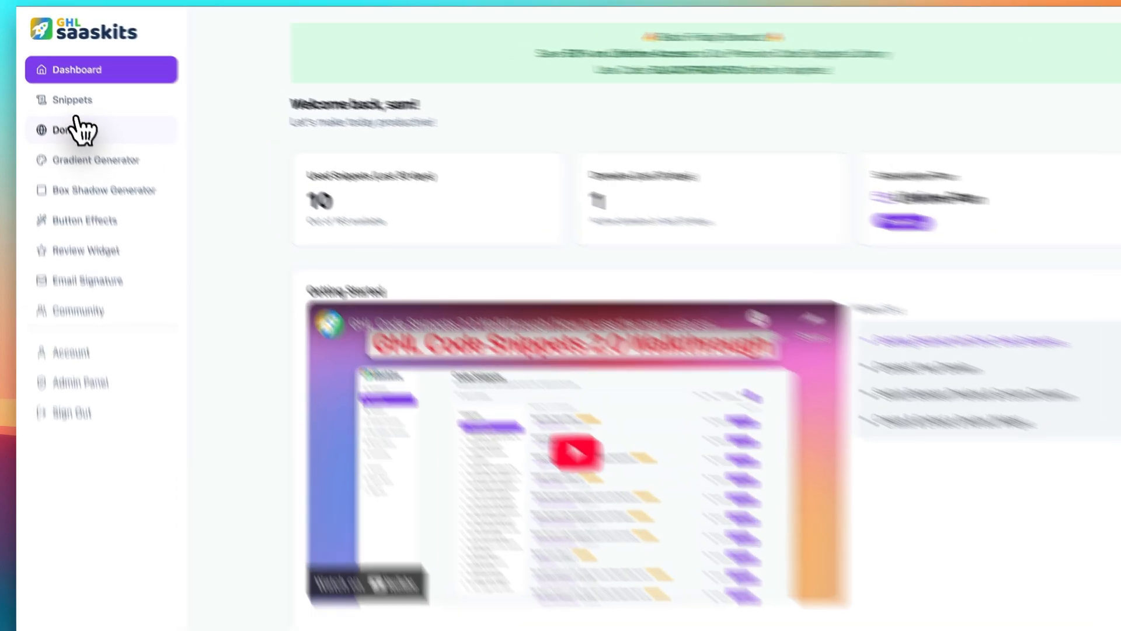
- View the domain management page and browse the code snippets library filtered to Premium
{"action": "left_click", "coordinate": [83, 114]}
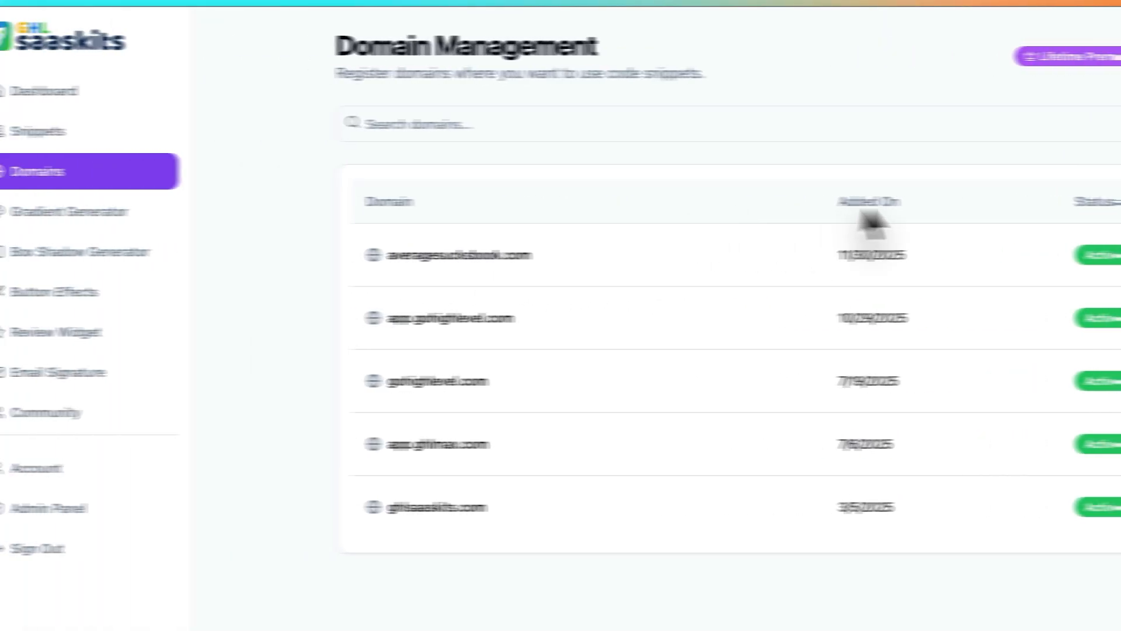
{"action": "left_click", "coordinate": [64, 133]}
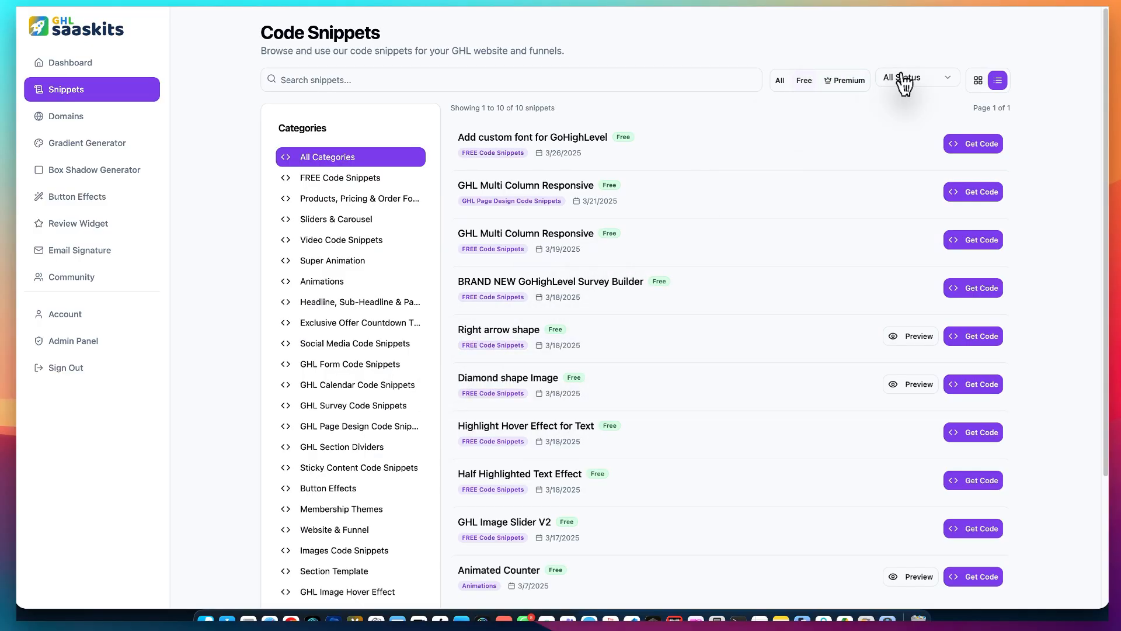
{"action": "left_click", "coordinate": [841, 82]}
{"action": "scroll", "coordinate": [555, 243], "scroll_direction": "down", "scroll_amount": 5}
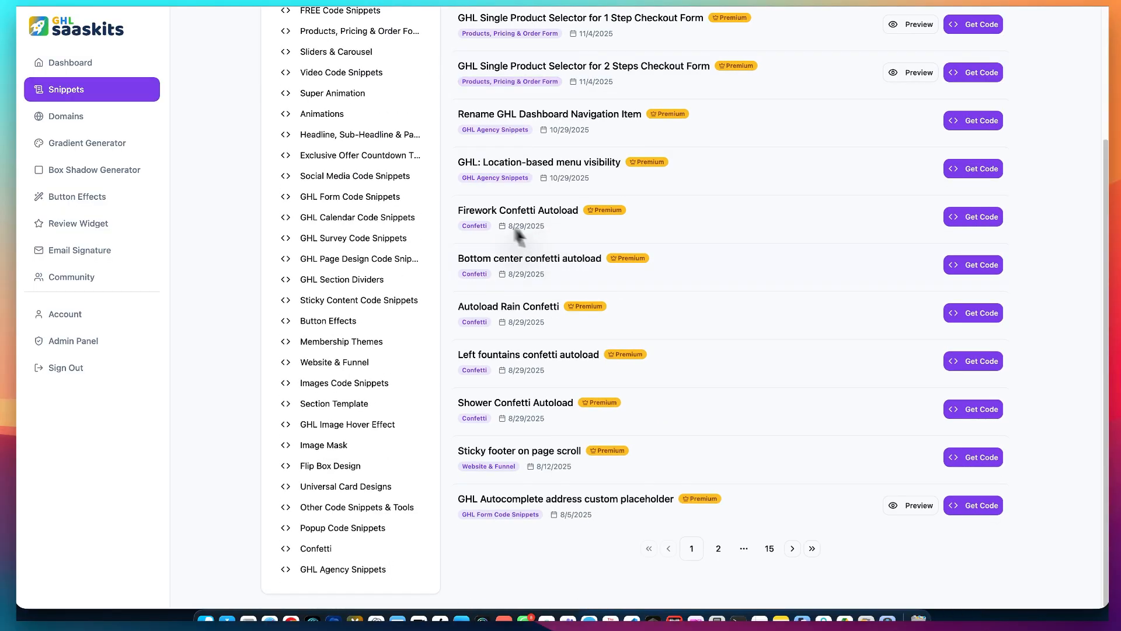
{"action": "scroll", "coordinate": [385, 99], "scroll_direction": "up", "scroll_amount": 5}
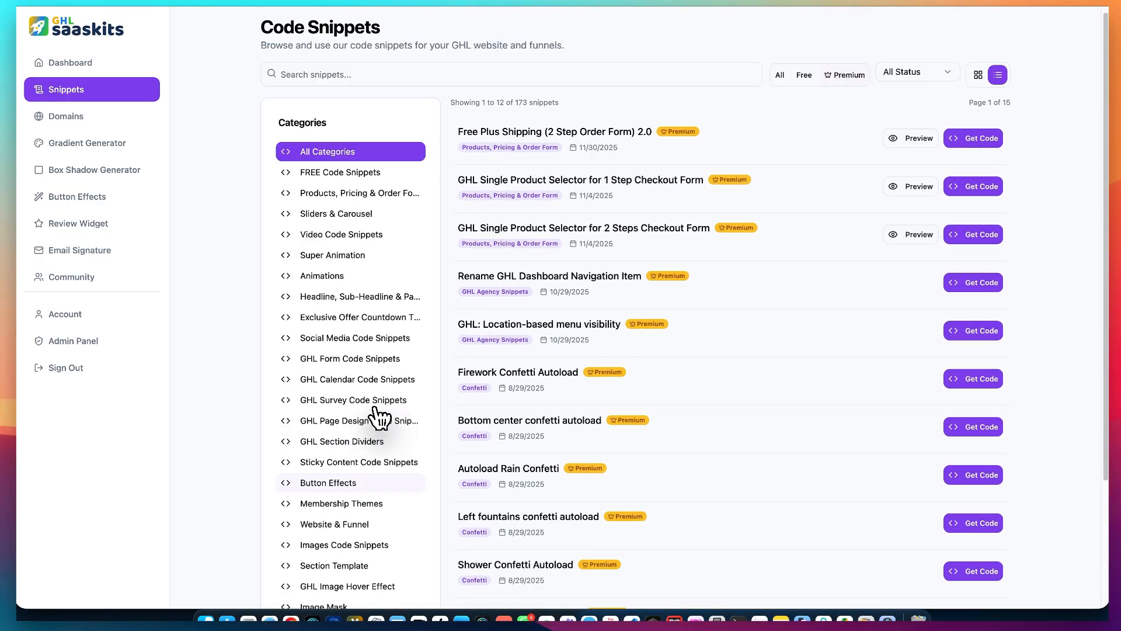